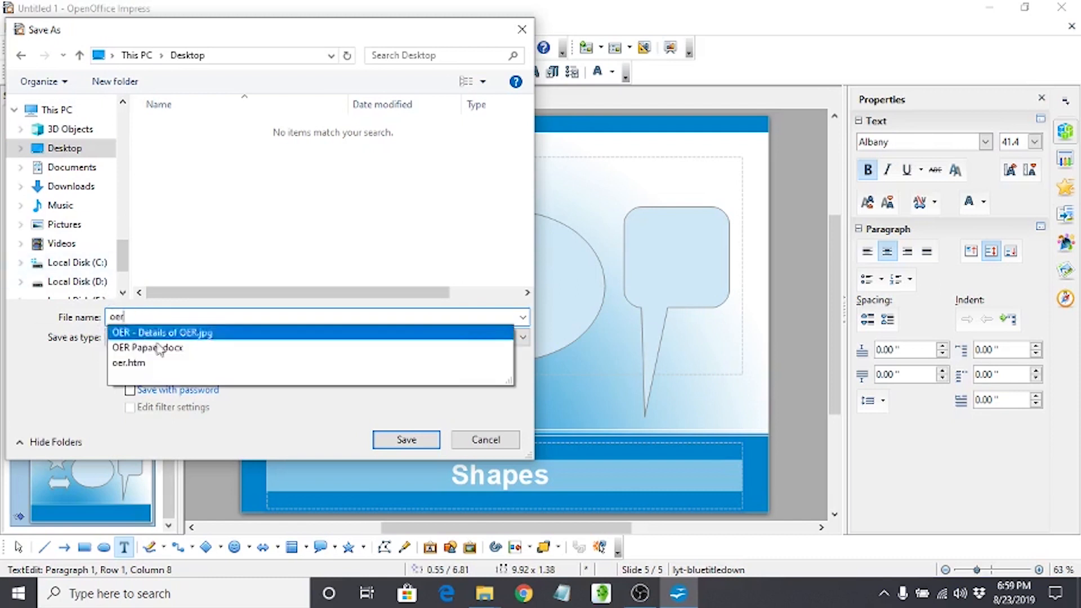
Save the presentation to the Desktop as oer in ODF format and again in Microsoft PowerPoint 97/2000/XP (.ppt) format, and close it.
{"action": "left_click", "coordinate": [392, 445]}
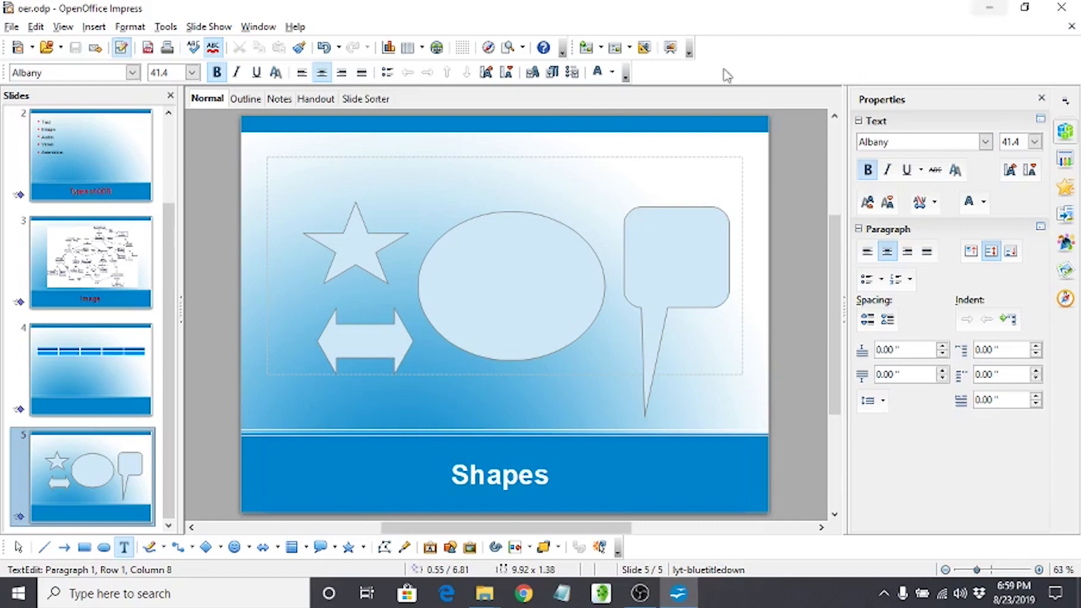
{"action": "left_click", "coordinate": [12, 27]}
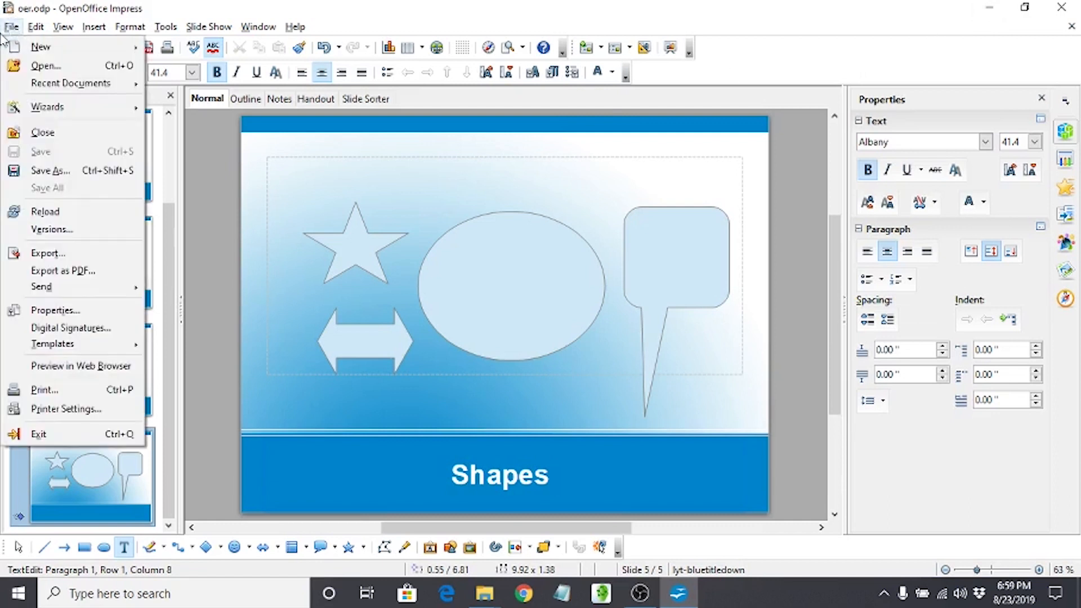
{"action": "left_click", "coordinate": [79, 175]}
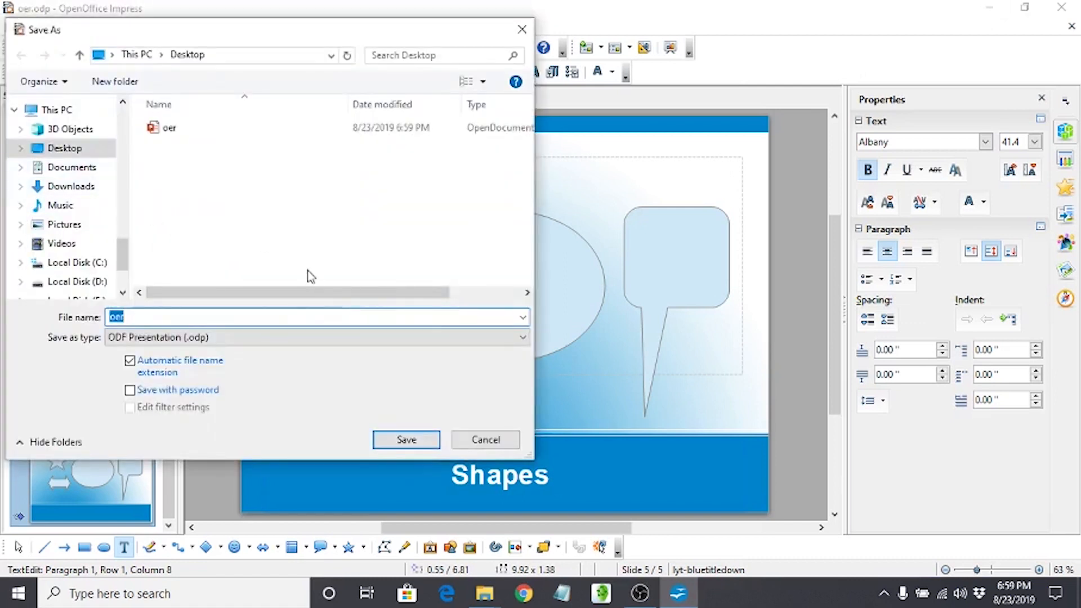
{"action": "left_click", "coordinate": [522, 336]}
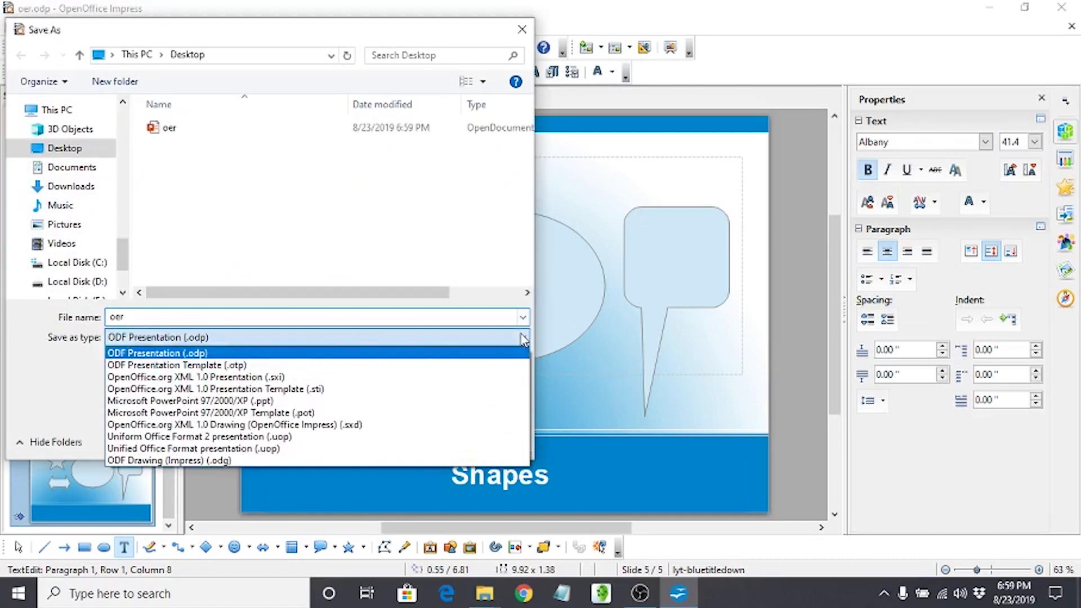
{"action": "left_click", "coordinate": [487, 401]}
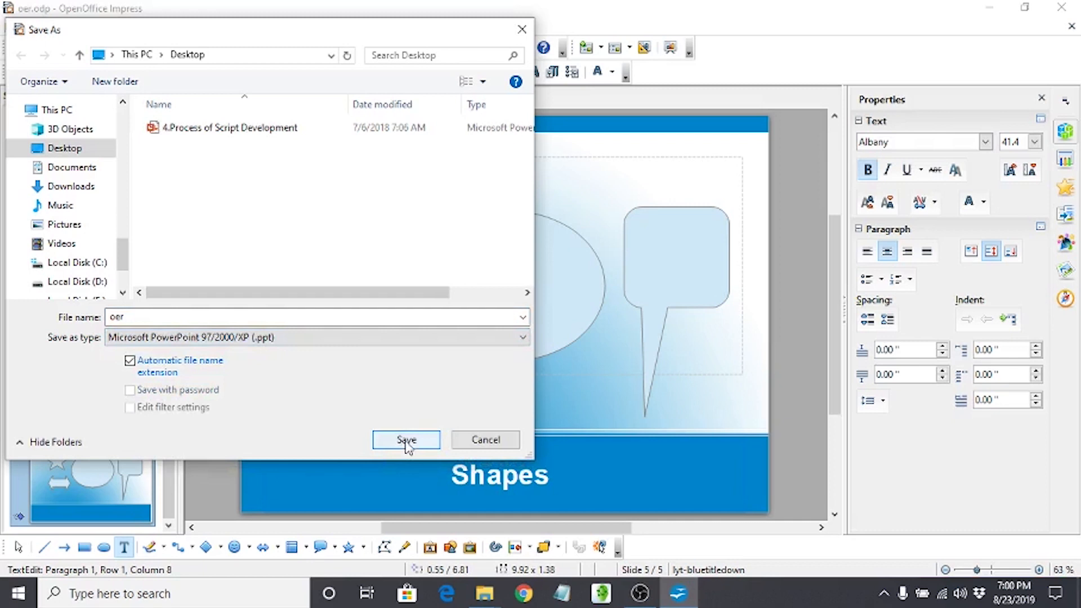
{"action": "left_click", "coordinate": [408, 443]}
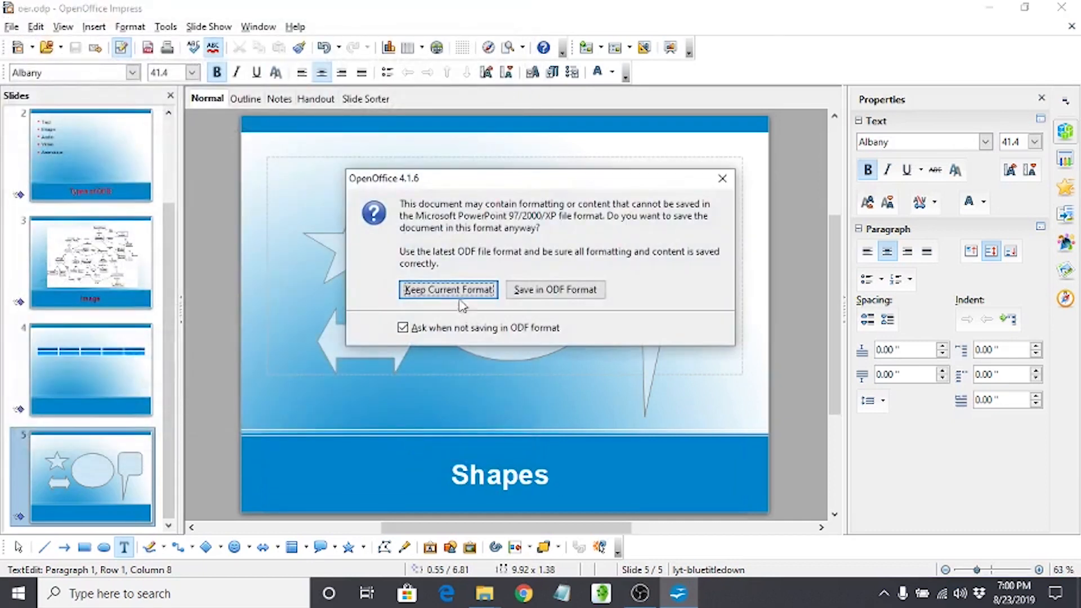
{"action": "left_click", "coordinate": [461, 298]}
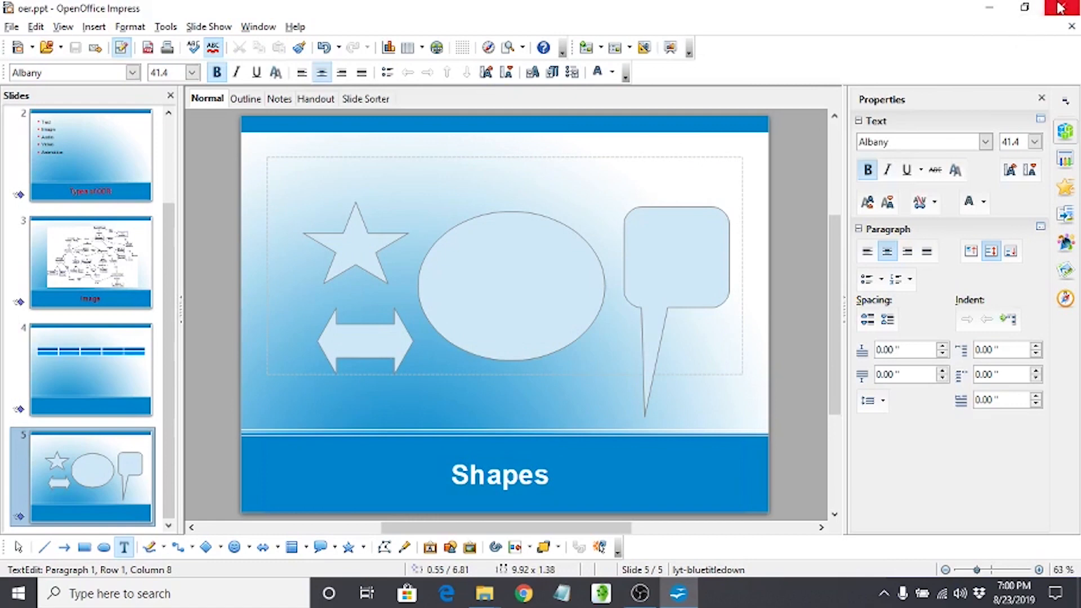
{"action": "left_click", "coordinate": [1039, 16]}
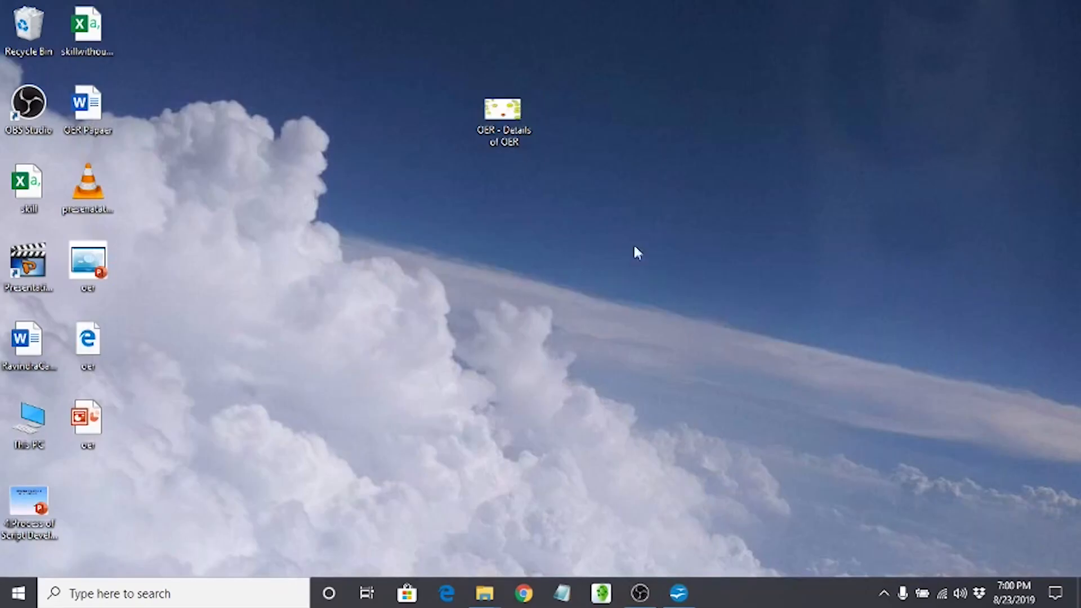
Open the .ppt version of oer from the desktop in PowerPoint, play its first three slides full screen, and close it.
{"action": "mouse_move", "coordinate": [76, 426]}
{"action": "mouse_move", "coordinate": [95, 265]}
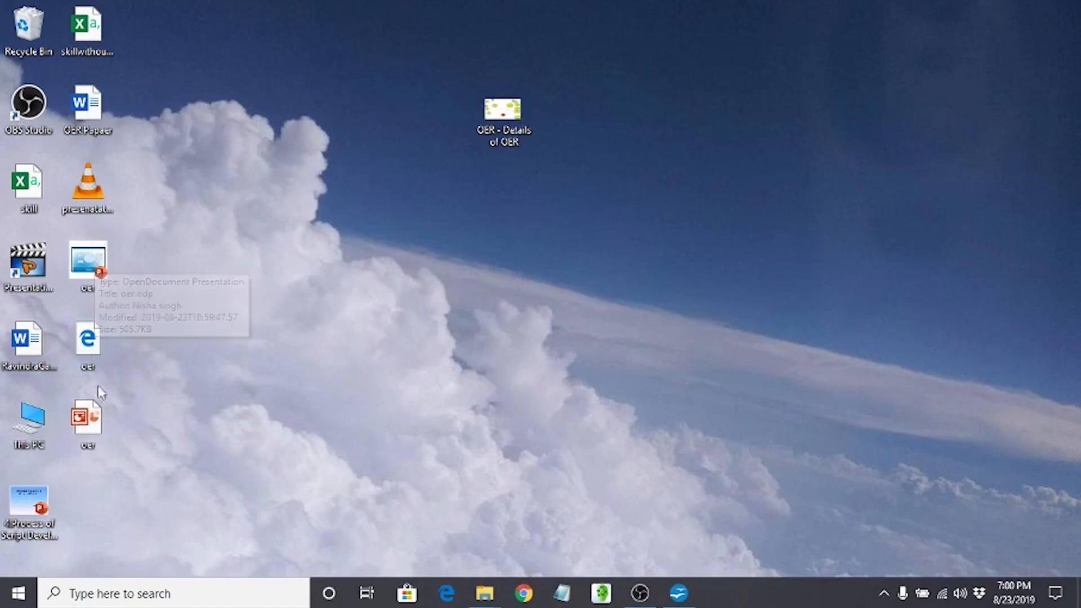
{"action": "double_click", "coordinate": [90, 419]}
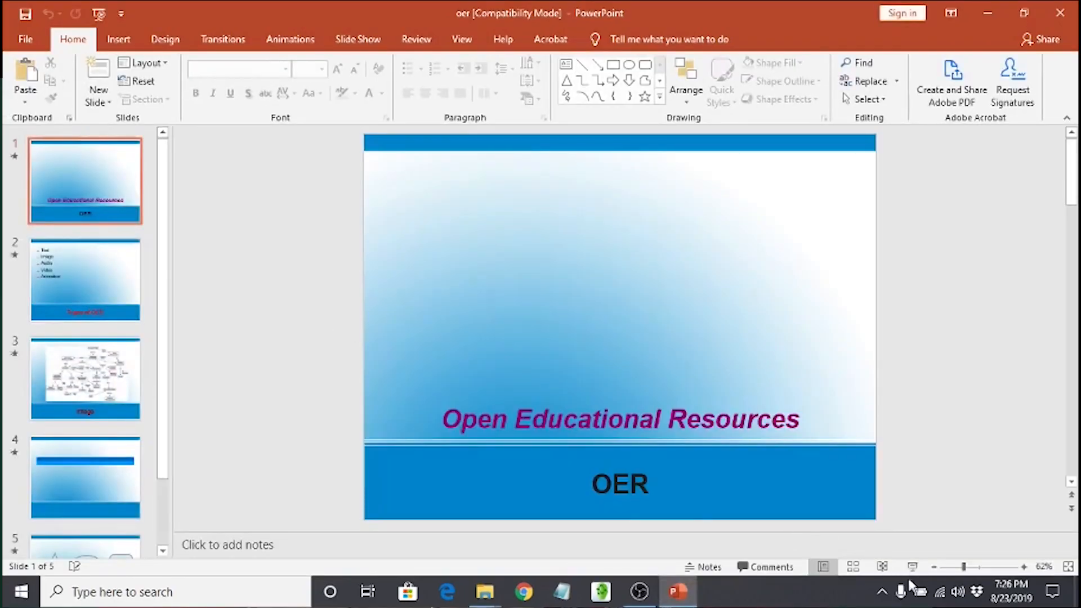
{"action": "left_click", "coordinate": [912, 566]}
{"action": "key", "text": "Right"}
{"action": "key", "text": "Right"}
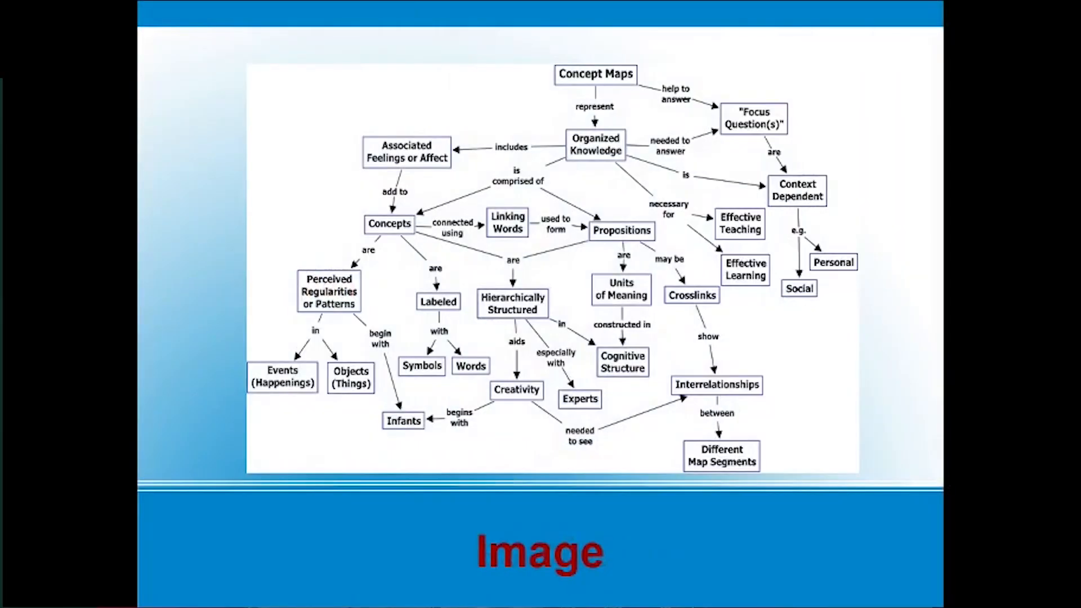
{"action": "key", "text": "Escape"}
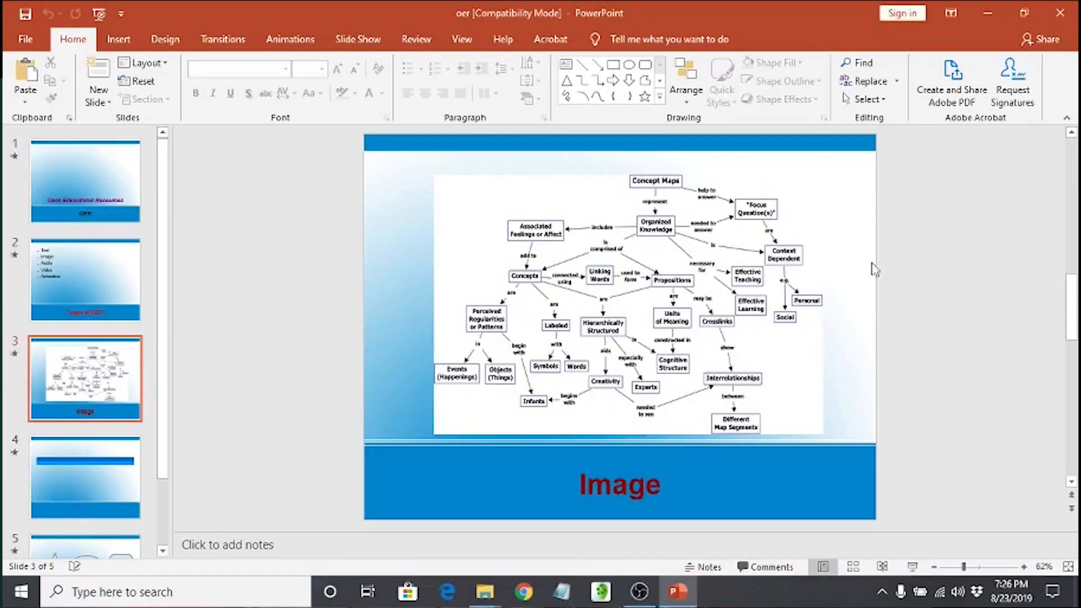
{"action": "left_click", "coordinate": [1056, 17]}
Open the ODF version of oer from the desktop with OpenOffice Impress and play its slide show through to the Shapes slide.
{"action": "right_click", "coordinate": [93, 269]}
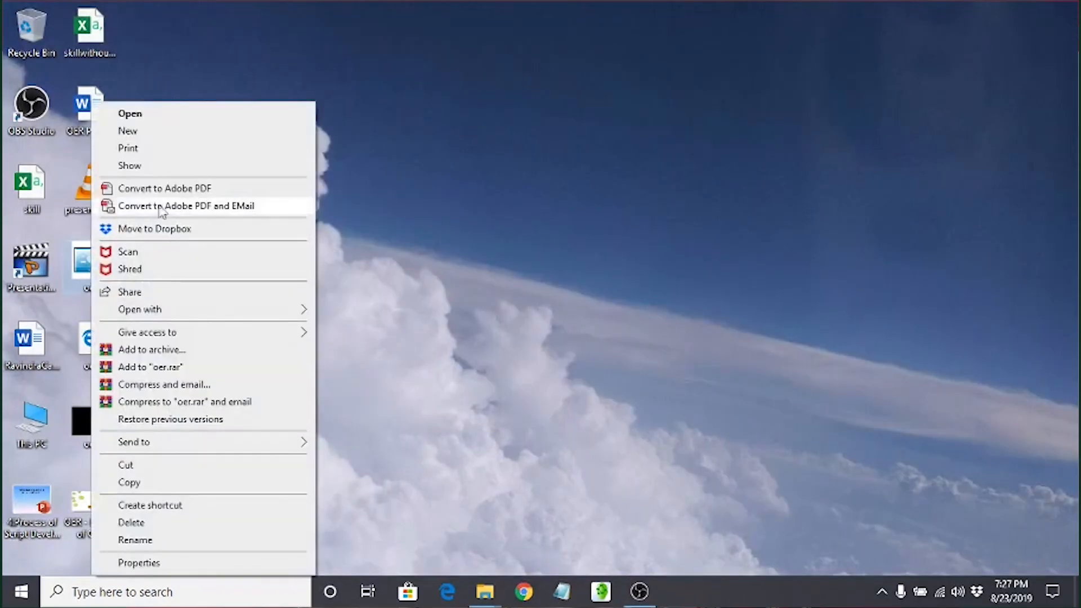
{"action": "mouse_move", "coordinate": [221, 313]}
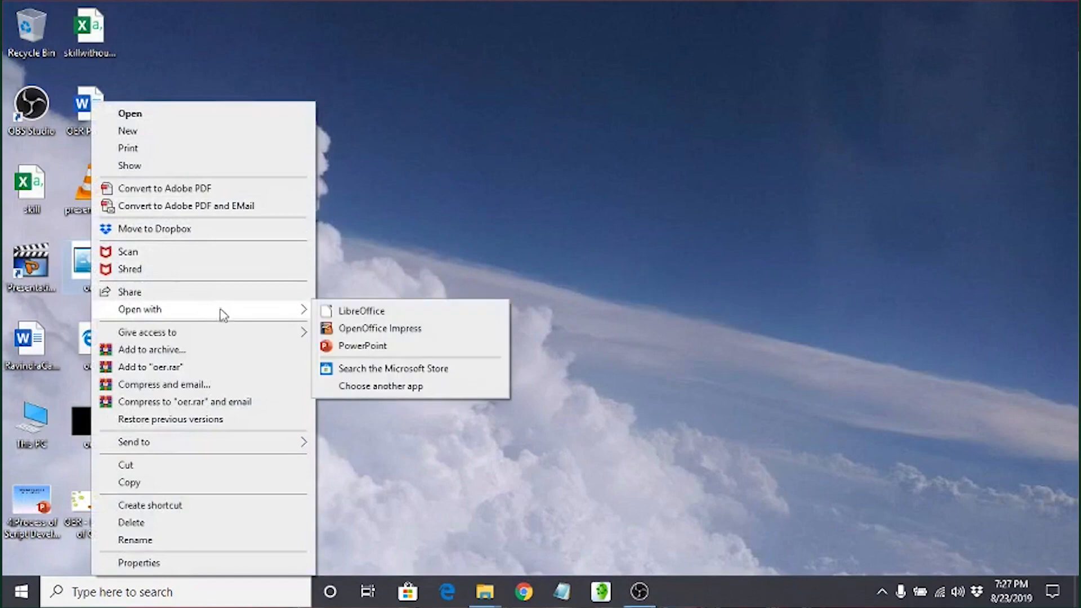
{"action": "left_click", "coordinate": [362, 328]}
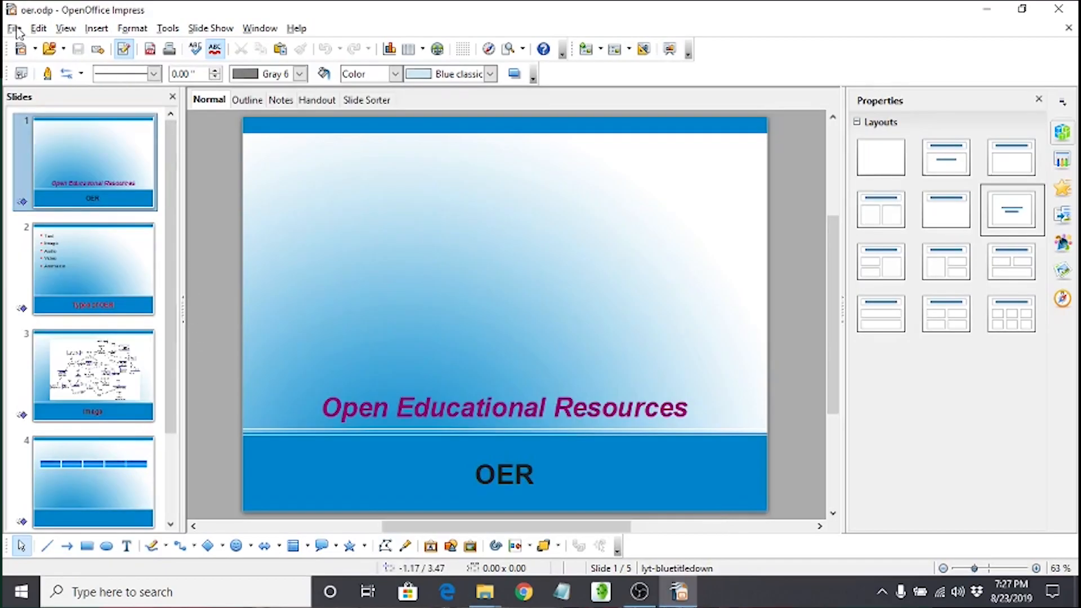
{"action": "left_click", "coordinate": [196, 28]}
{"action": "left_click", "coordinate": [221, 47]}
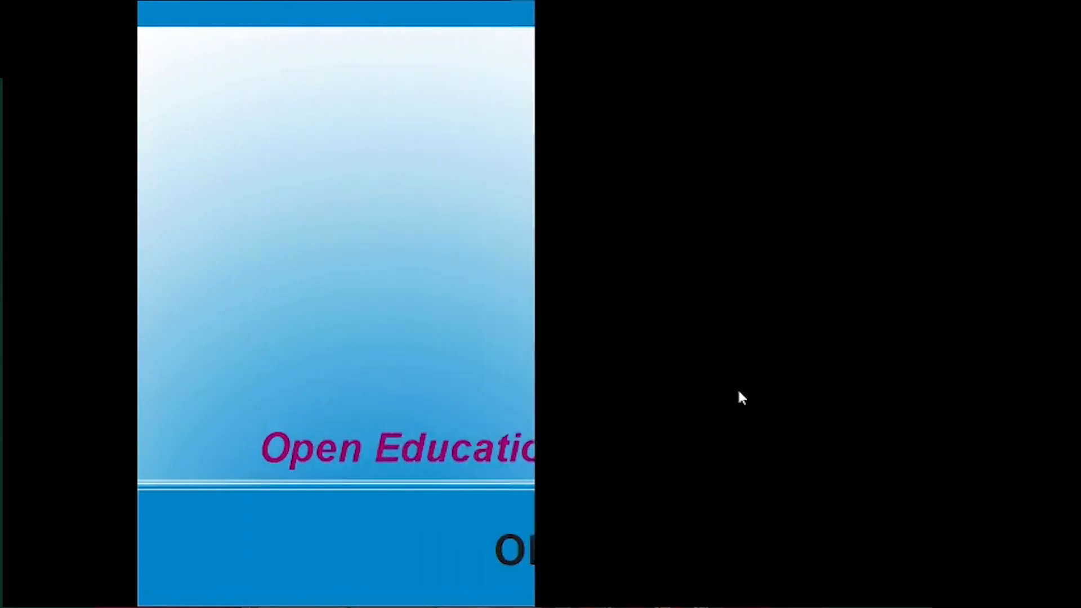
{"action": "left_click", "coordinate": [745, 397]}
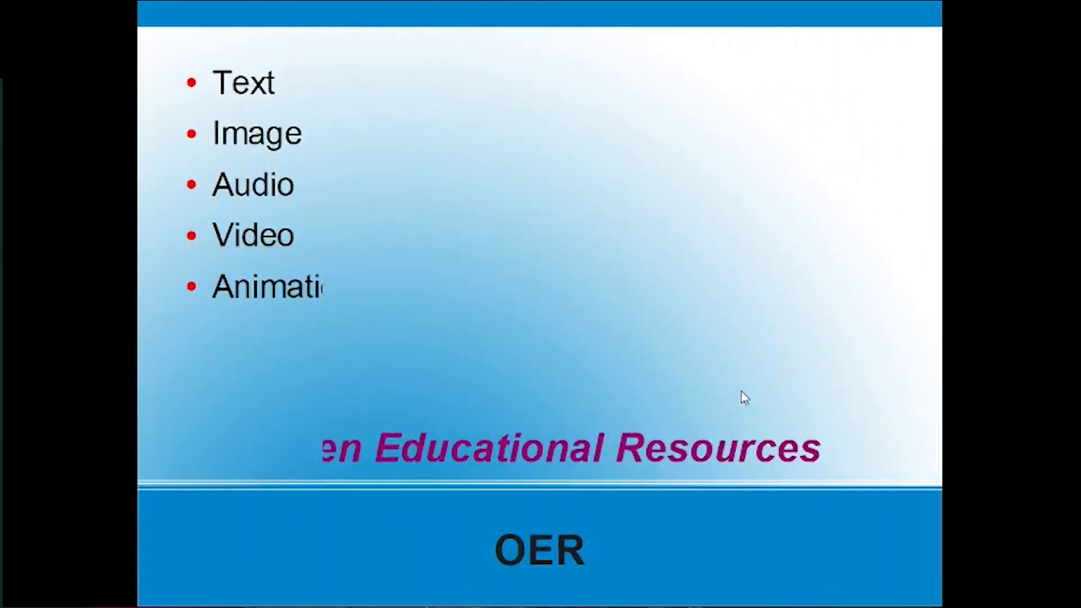
{"action": "left_click", "coordinate": [746, 399]}
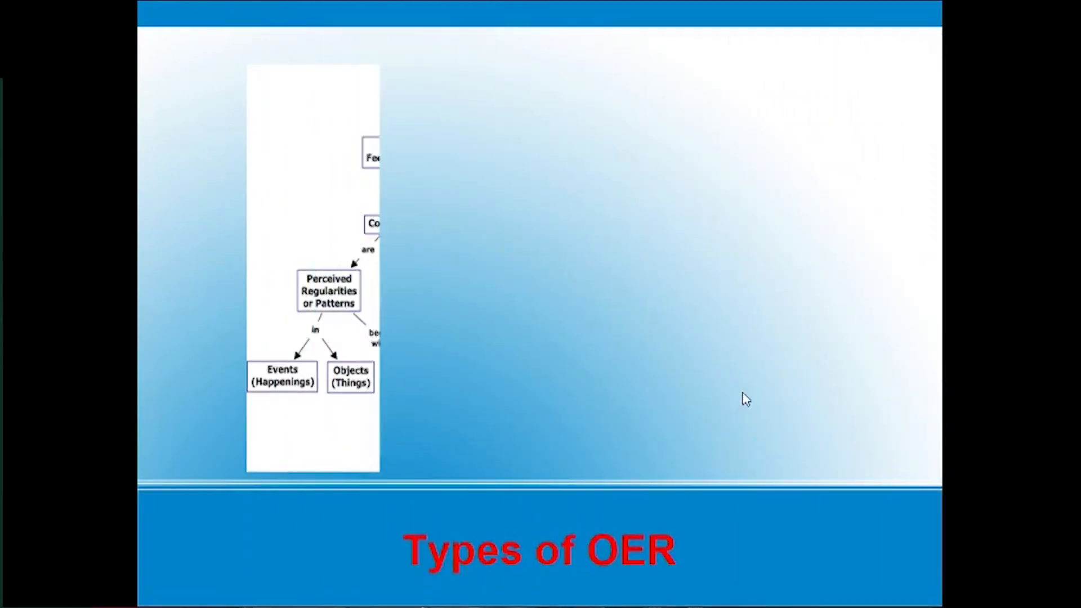
{"action": "left_click", "coordinate": [746, 399]}
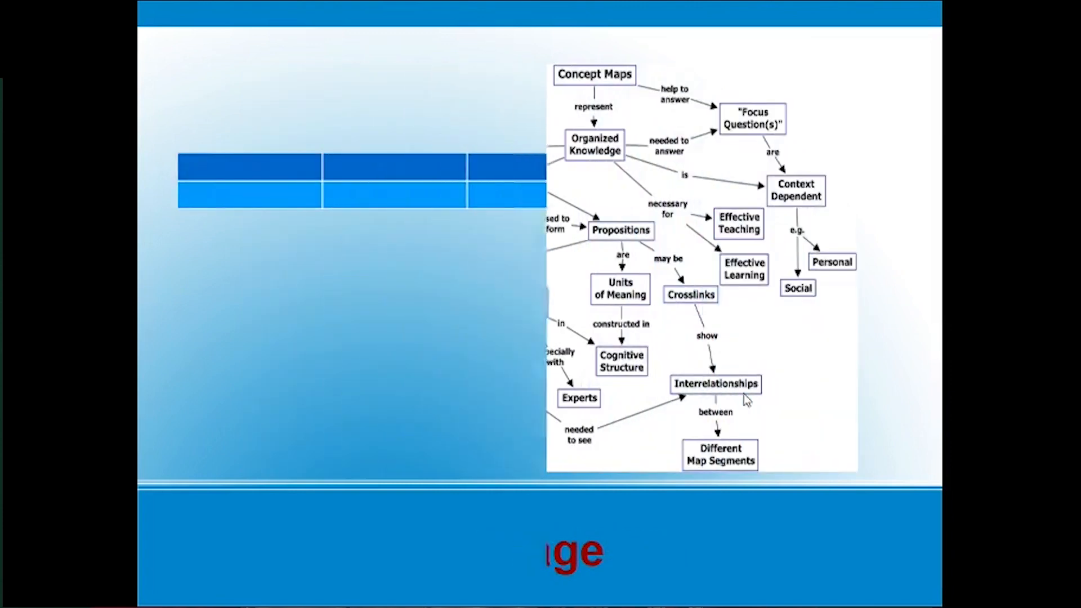
{"action": "left_click", "coordinate": [746, 399]}
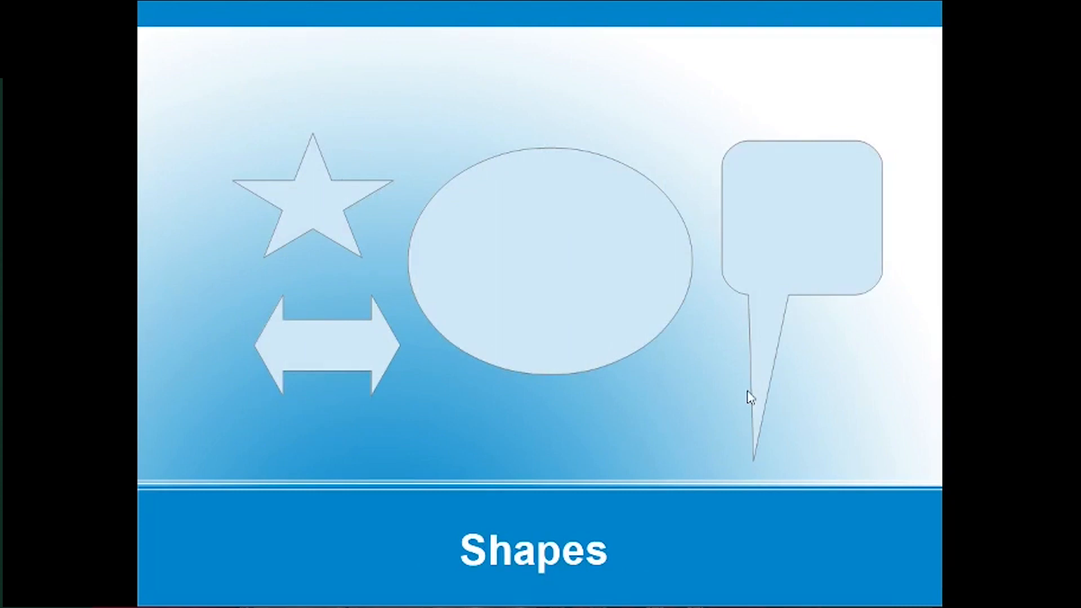
{"action": "key", "text": "Escape"}
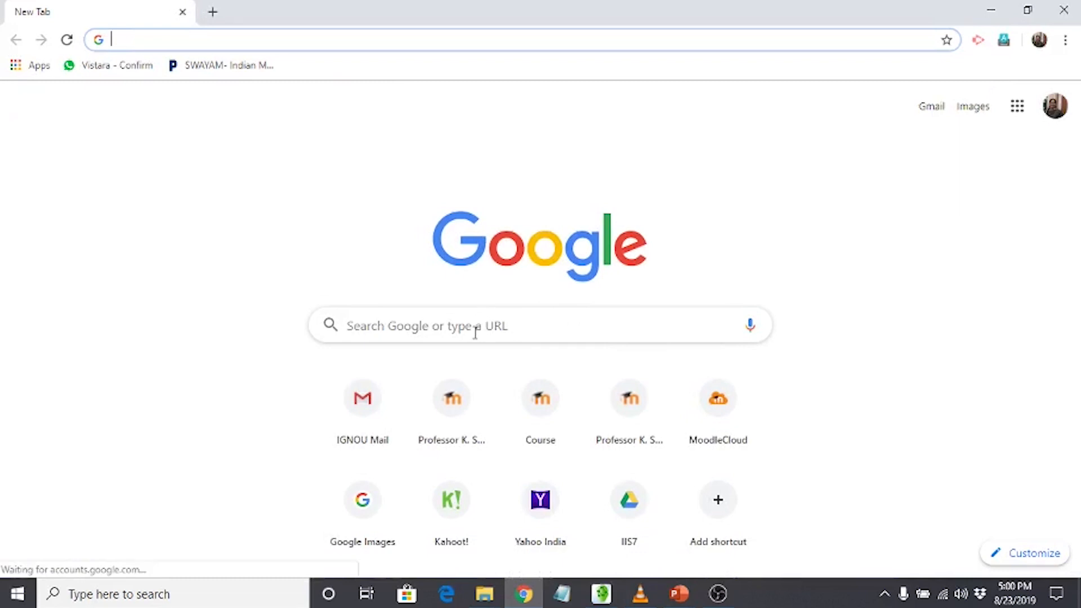
In Chrome, search Google for prezi and open the official Prezi website.
{"action": "left_click", "coordinate": [475, 330]}
{"action": "type", "text": "prez"}
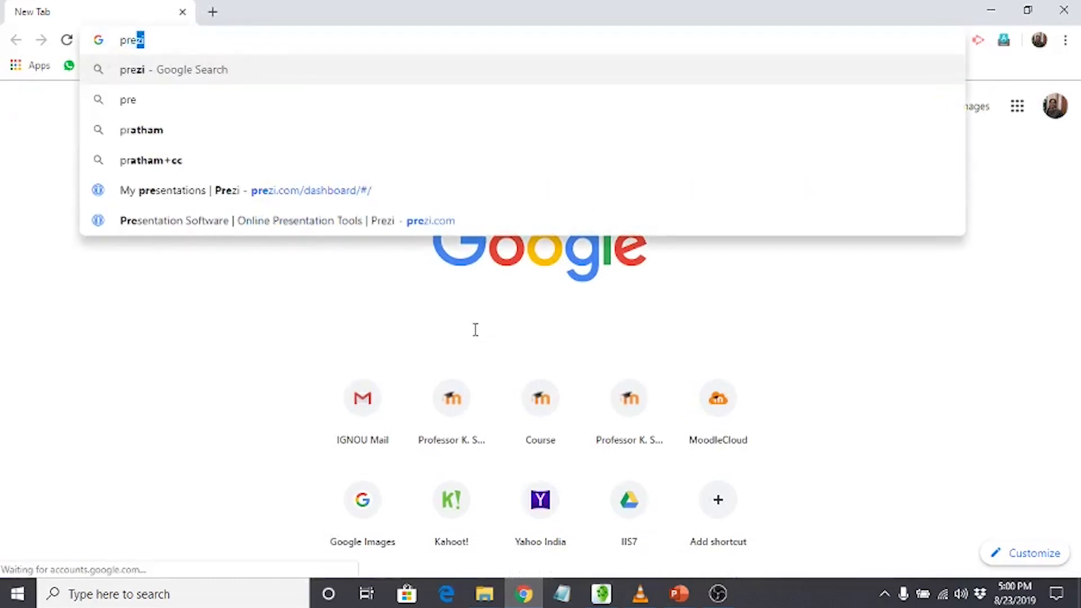
{"action": "type", "text": "i"}
{"action": "key", "text": "Return"}
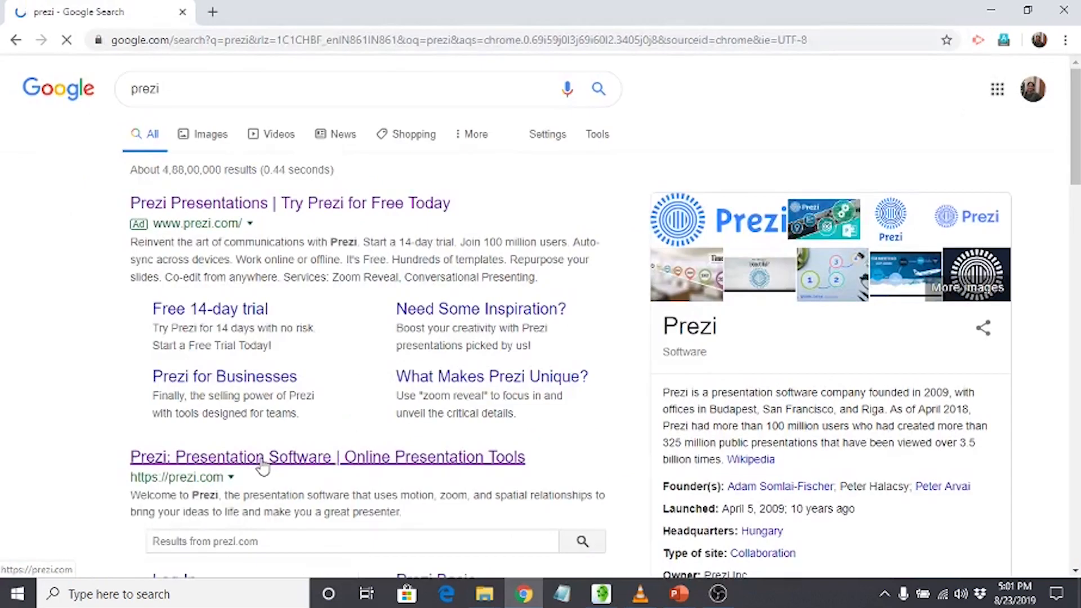
{"action": "left_click", "coordinate": [263, 466]}
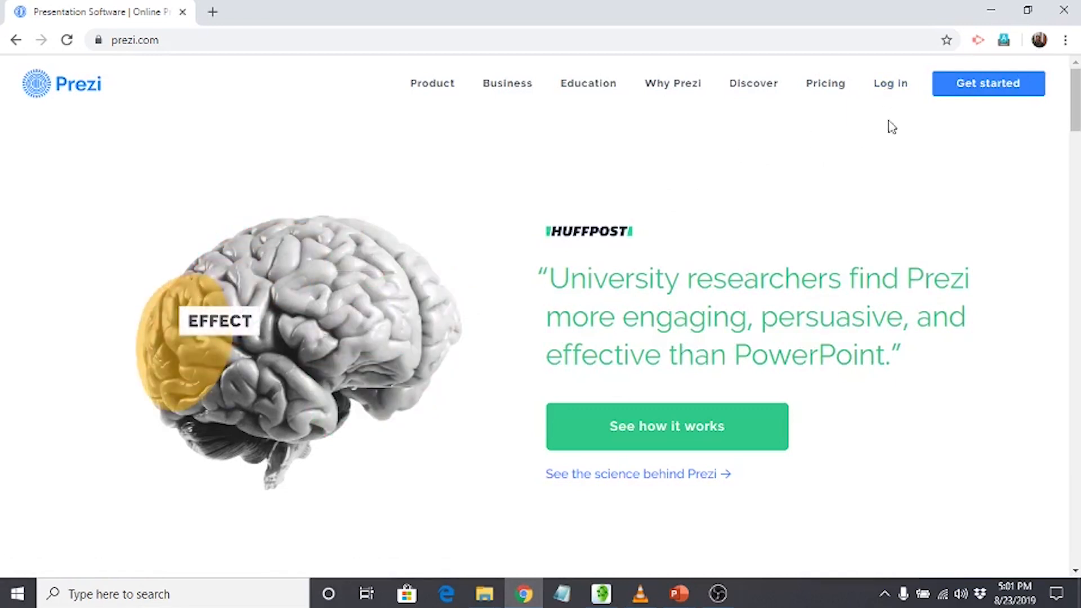
View the Prezi plans and open the sign-up form for the free Basic account.
{"action": "left_click", "coordinate": [960, 93]}
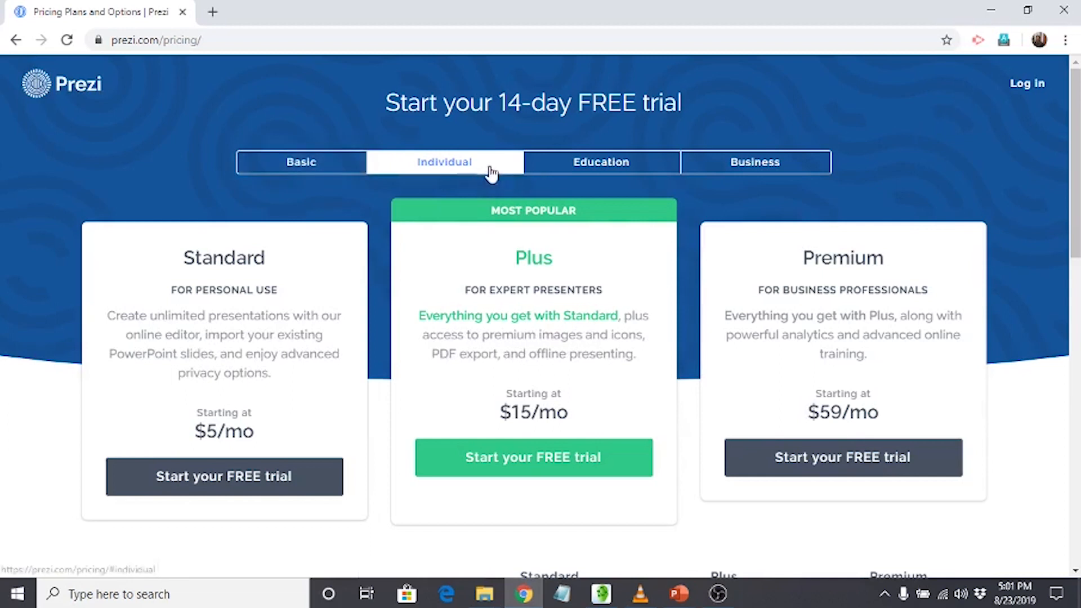
{"action": "left_click", "coordinate": [404, 448]}
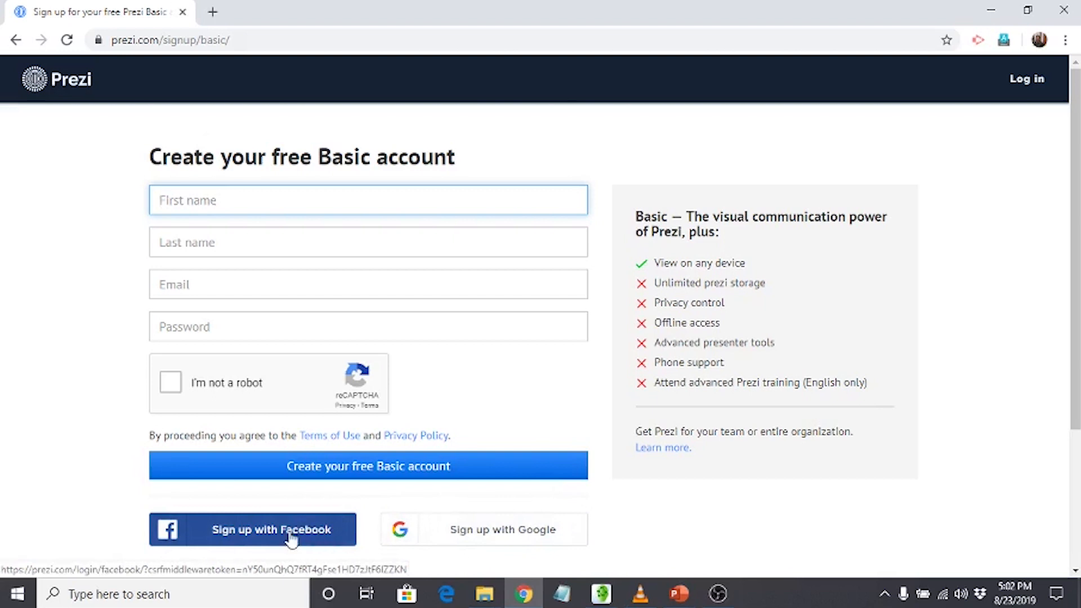
Log in to the existing Prezi account by entering the account password.
{"action": "left_click", "coordinate": [1018, 93]}
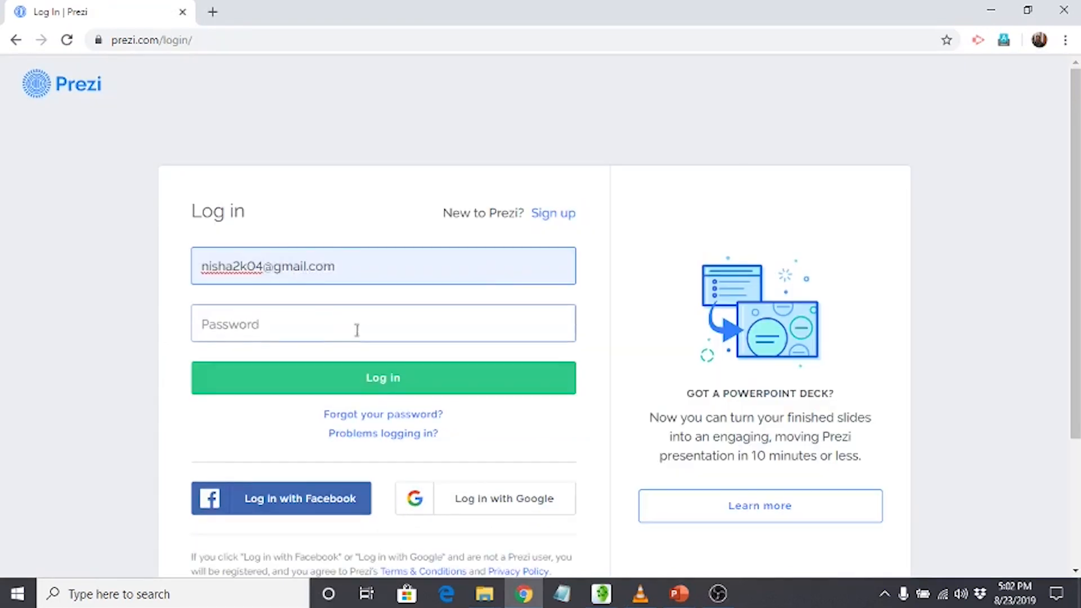
{"action": "left_click", "coordinate": [326, 319]}
{"action": "type", "text": "••"}
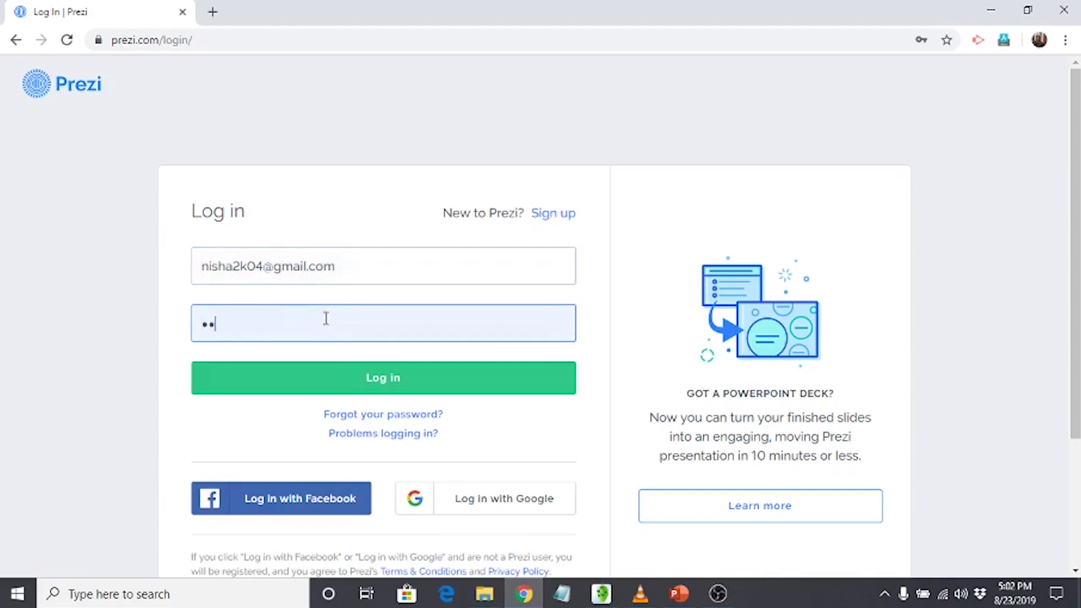
{"action": "left_click", "coordinate": [350, 386]}
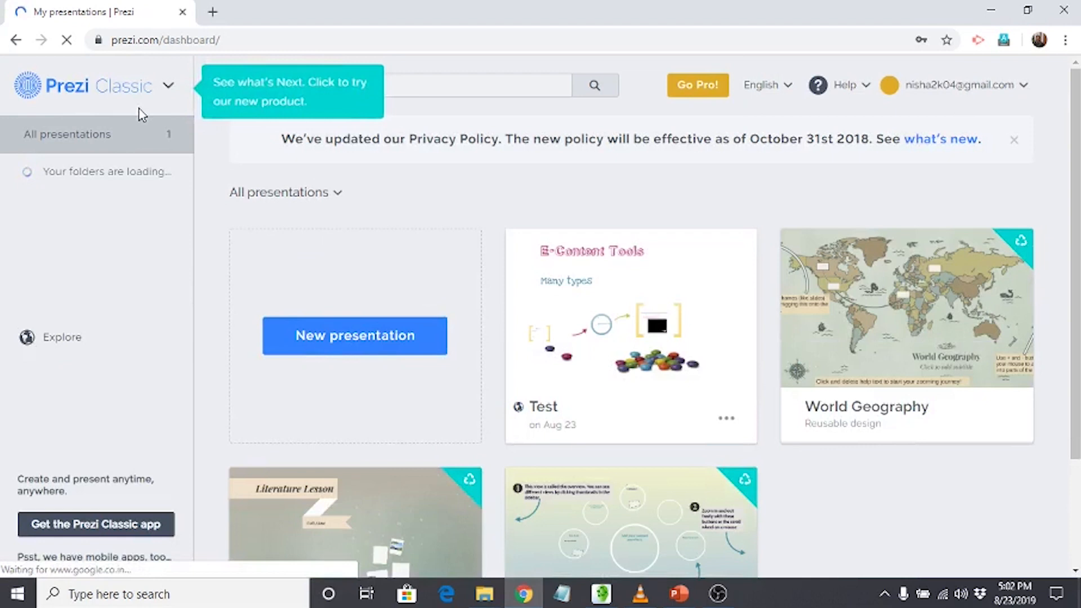
Create a new presentation based on the Nodes template.
{"action": "mouse_move", "coordinate": [643, 388]}
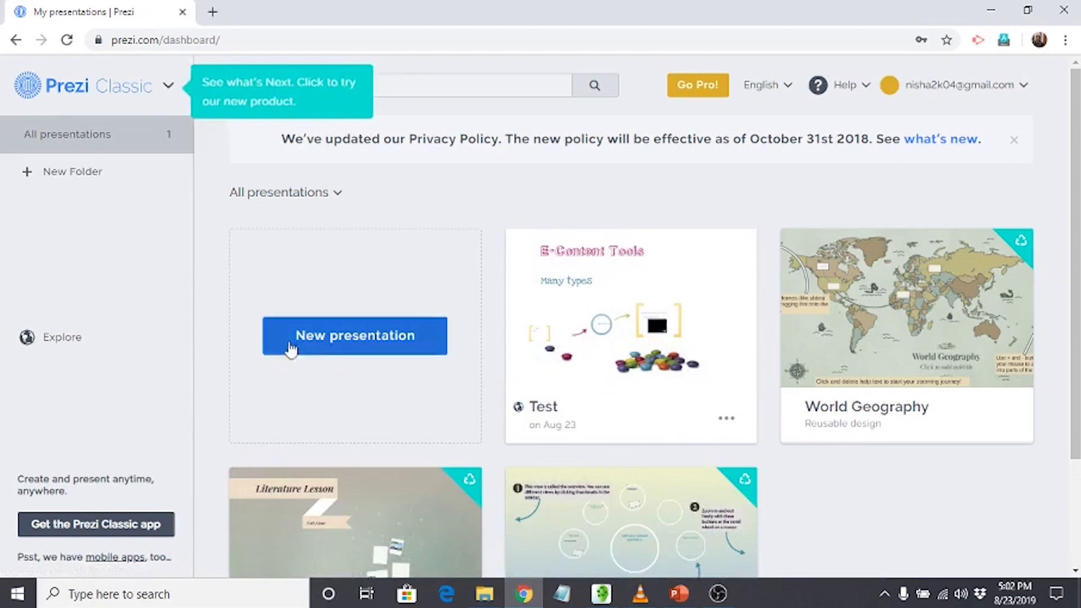
{"action": "left_click", "coordinate": [345, 344]}
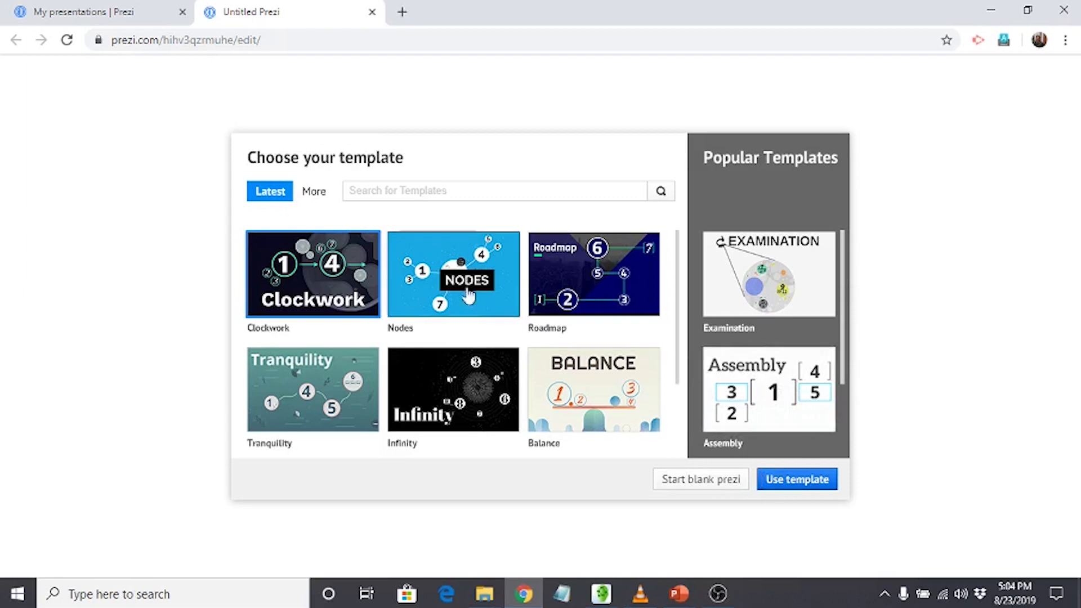
{"action": "left_click", "coordinate": [451, 287]}
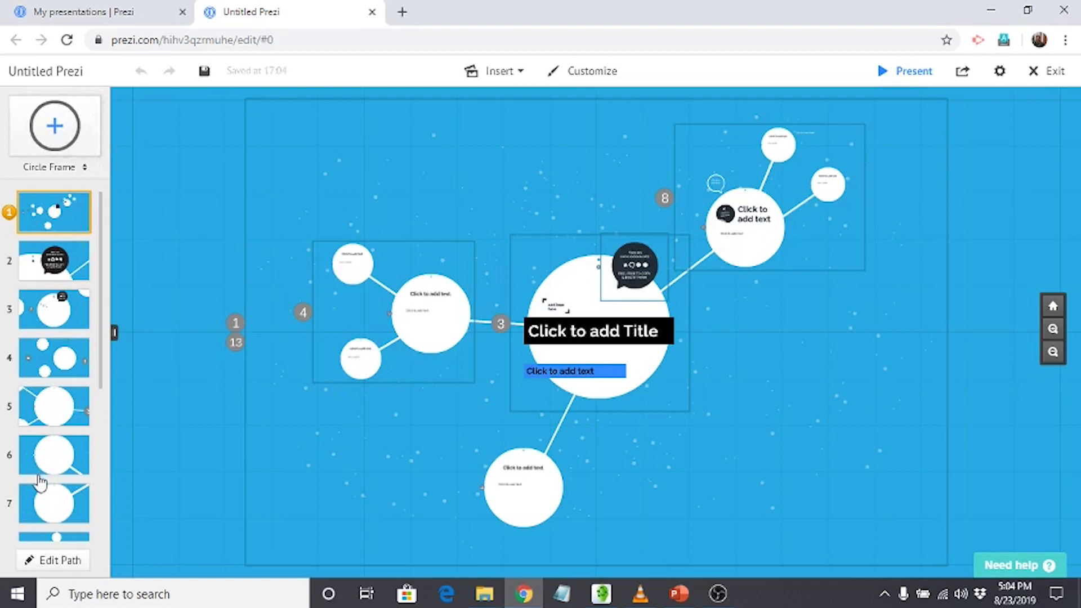
Replace the title placeholder in the central circle with "Open Educational Resources".
{"action": "left_click", "coordinate": [574, 344]}
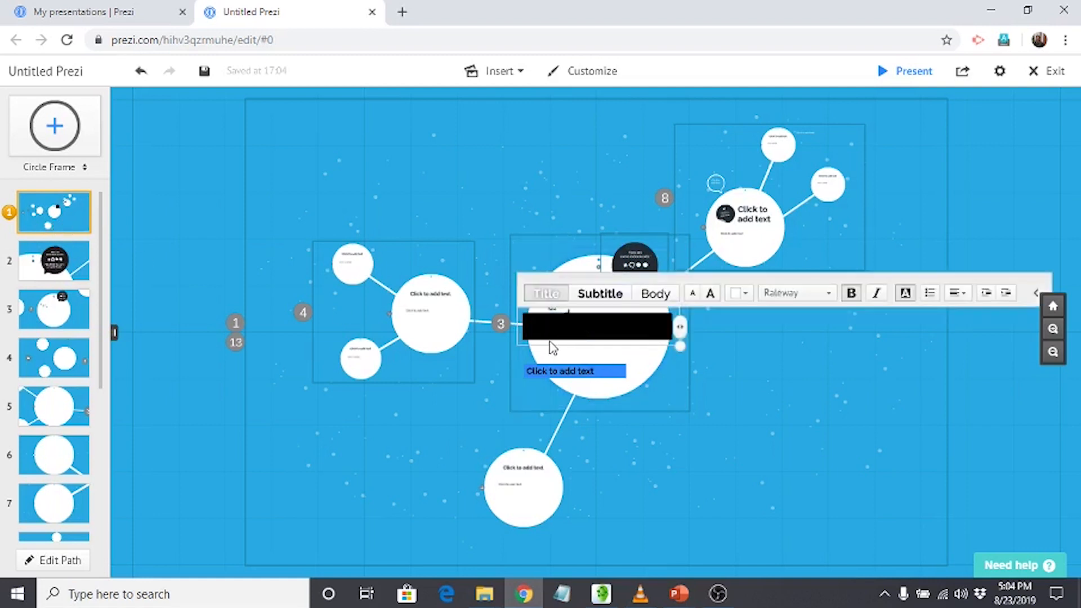
{"action": "type", "text": "Open Educational Resources"}
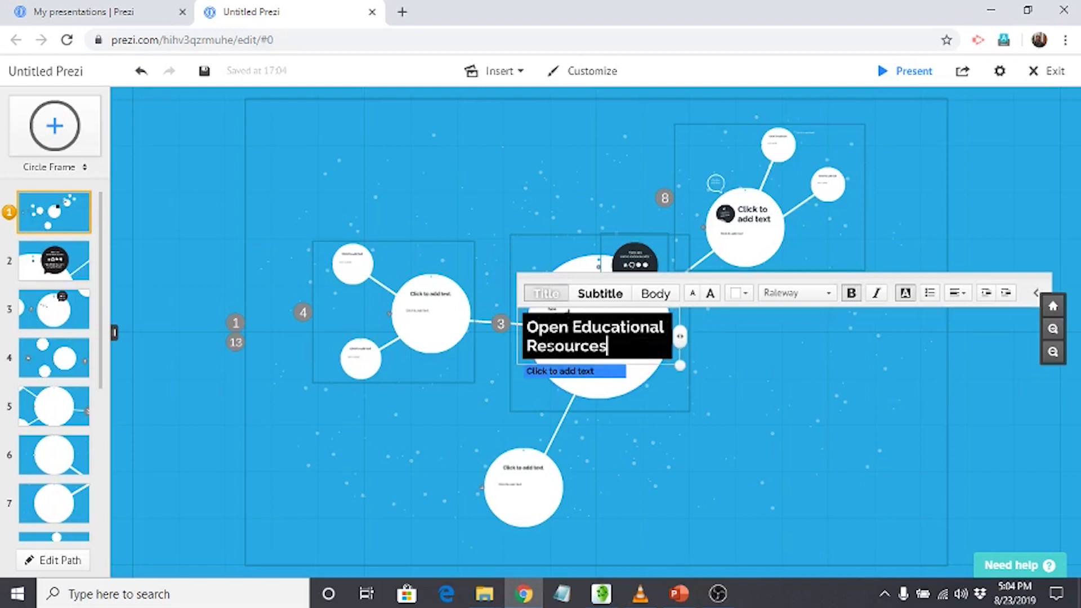
{"action": "left_click", "coordinate": [723, 394]}
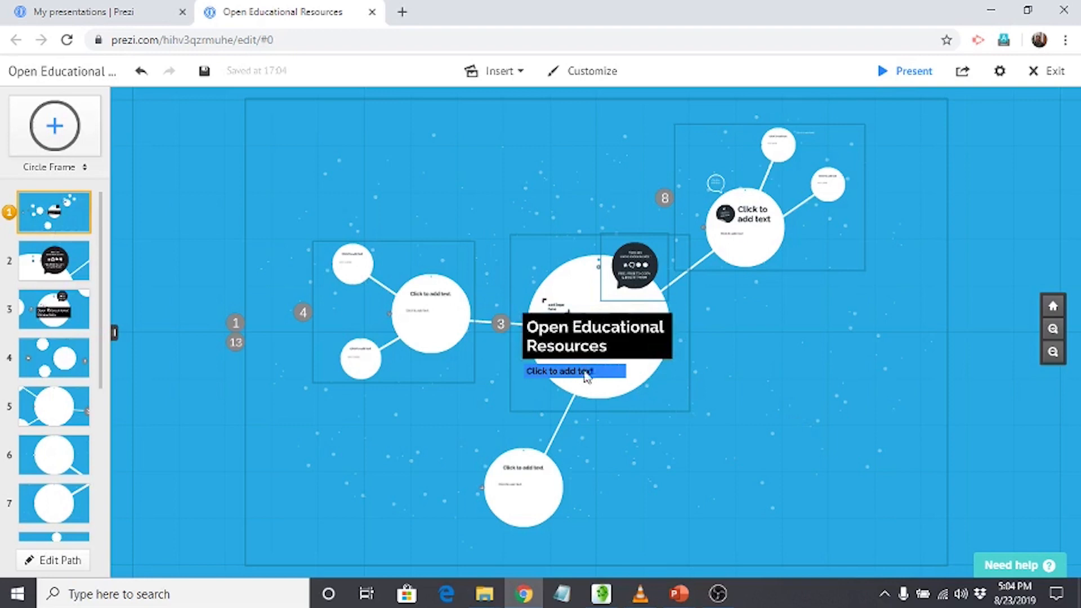
Remove the bold formatting from the entire "Open Educational Resources" title in the central circle.
{"action": "left_click", "coordinate": [588, 341]}
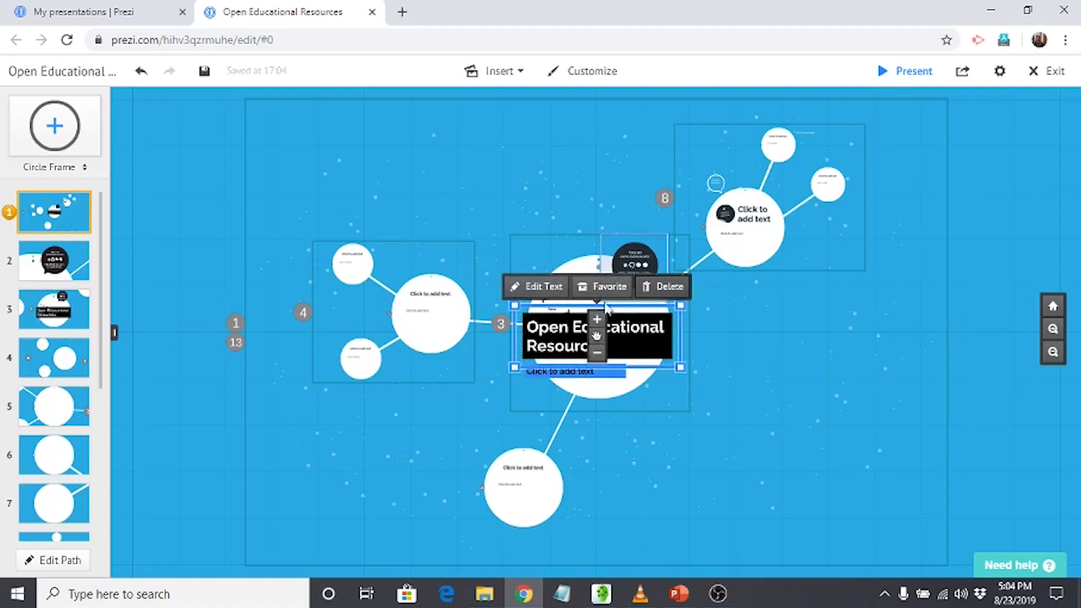
{"action": "left_click", "coordinate": [539, 286]}
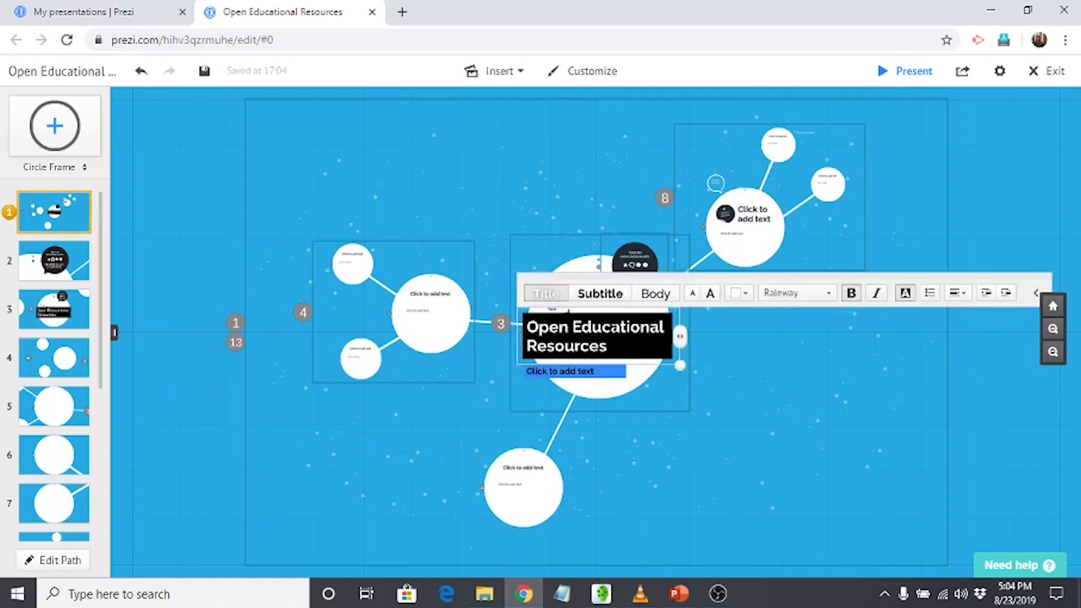
{"action": "triple_click", "coordinate": [539, 328]}
{"action": "key", "text": "Right"}
{"action": "key", "text": "ctrl+a"}
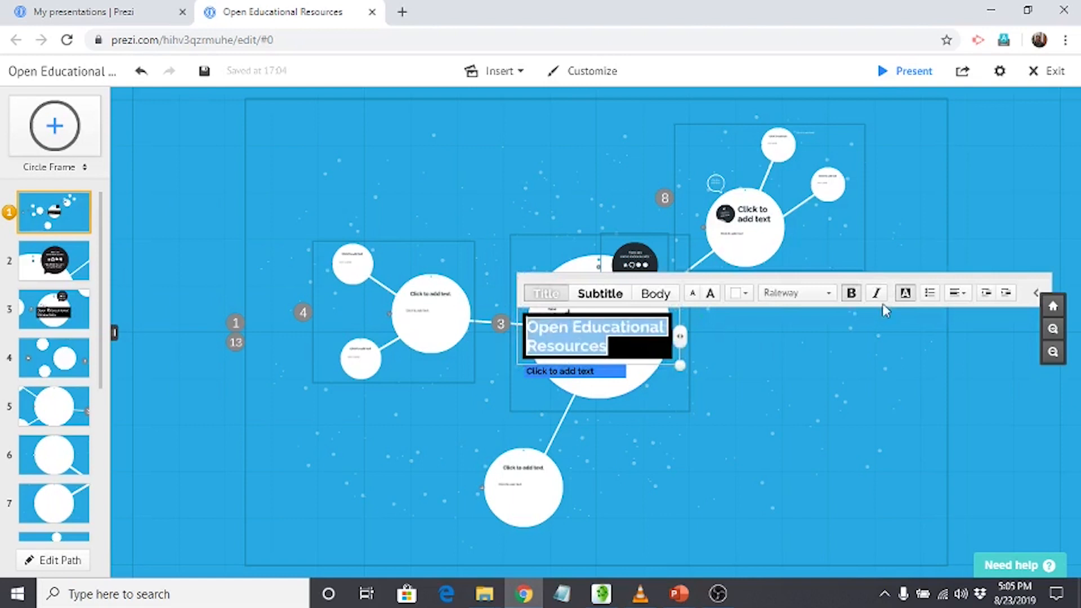
{"action": "left_click", "coordinate": [851, 292]}
{"action": "left_click", "coordinate": [832, 355]}
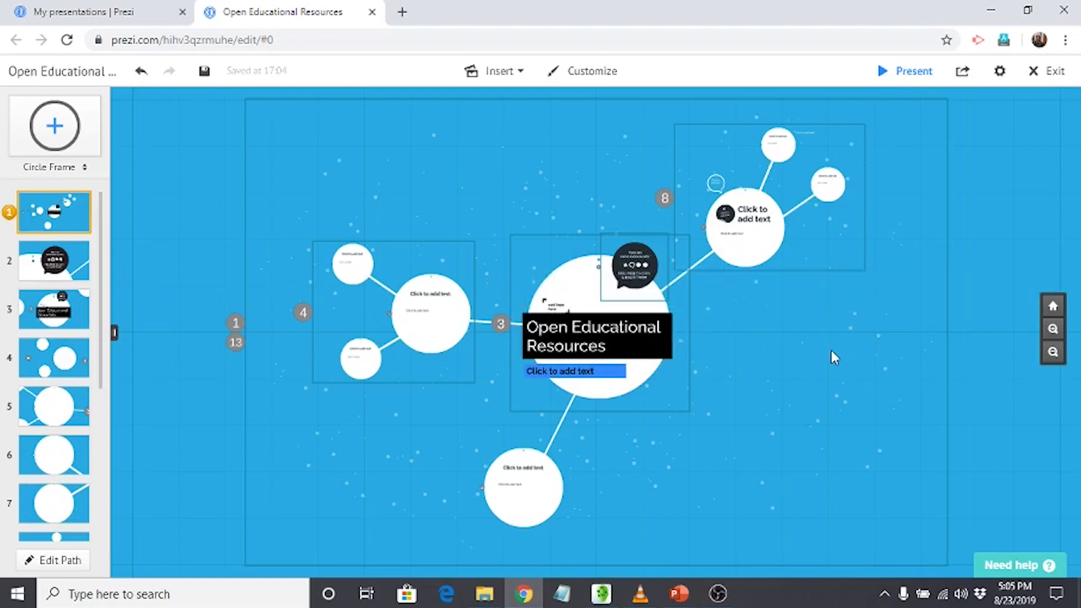
Reopen the central circle's title for editing and reapply bold to all of its text.
{"action": "double_click", "coordinate": [532, 328]}
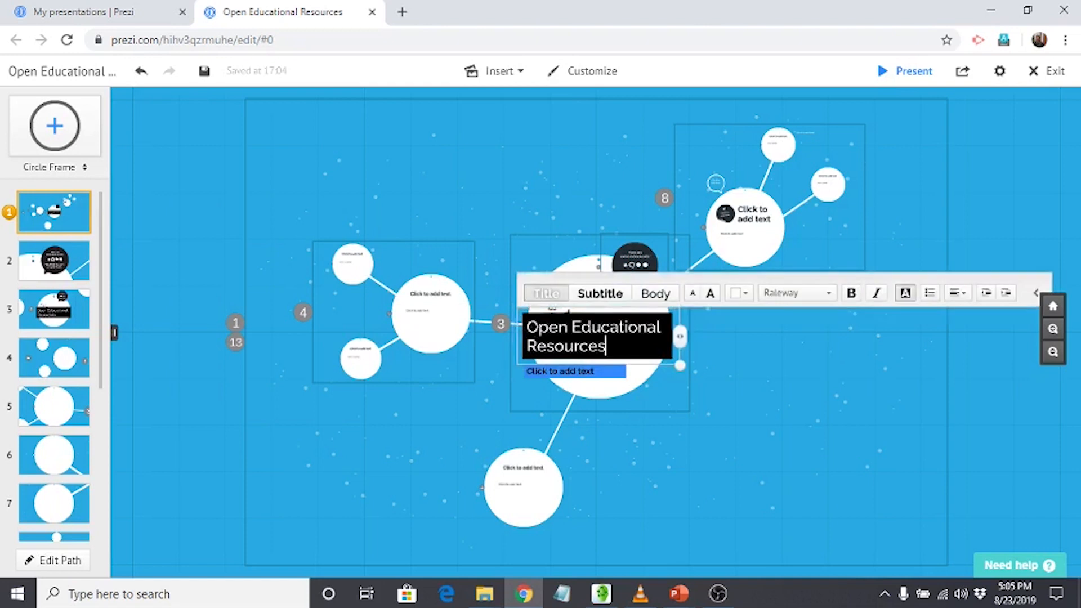
{"action": "key", "text": "ctrl+a"}
{"action": "left_click", "coordinate": [851, 292]}
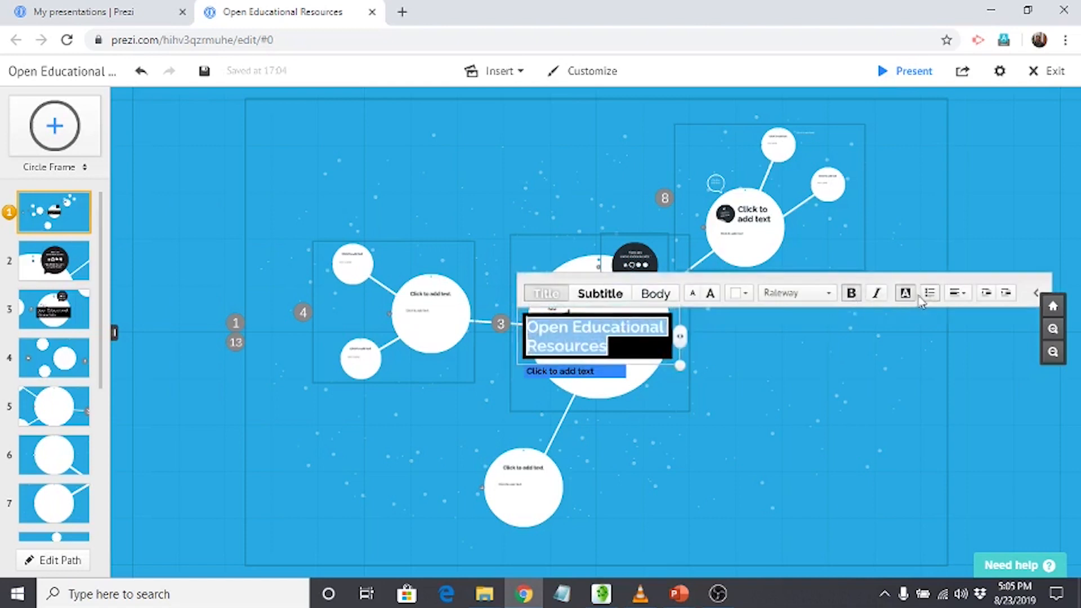
Turn the black text background of the central title off and on again, and finish editing the title.
{"action": "left_click", "coordinate": [906, 293]}
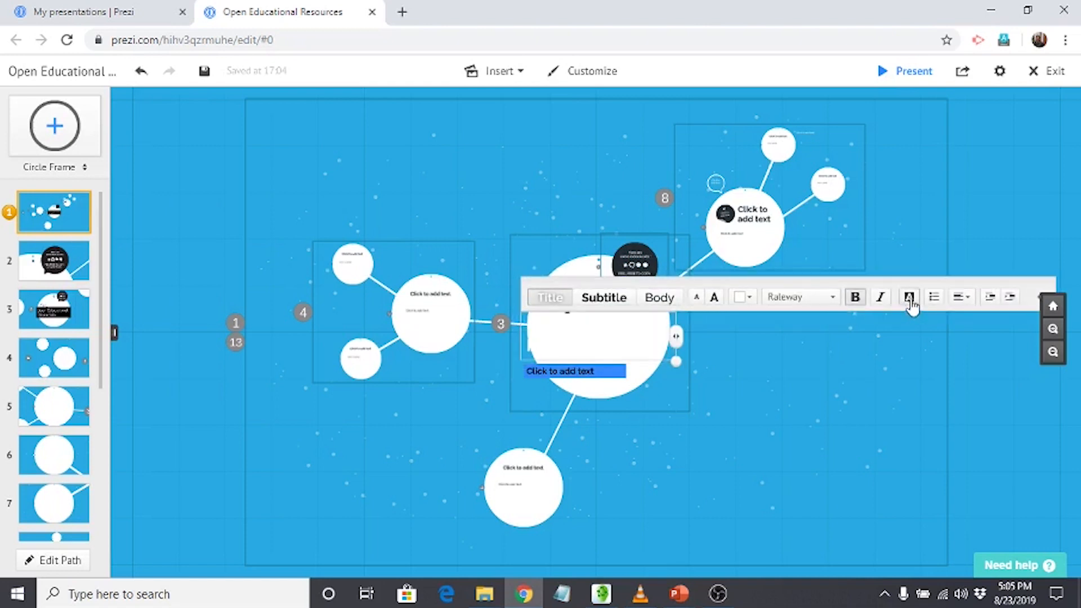
{"action": "left_click", "coordinate": [909, 298]}
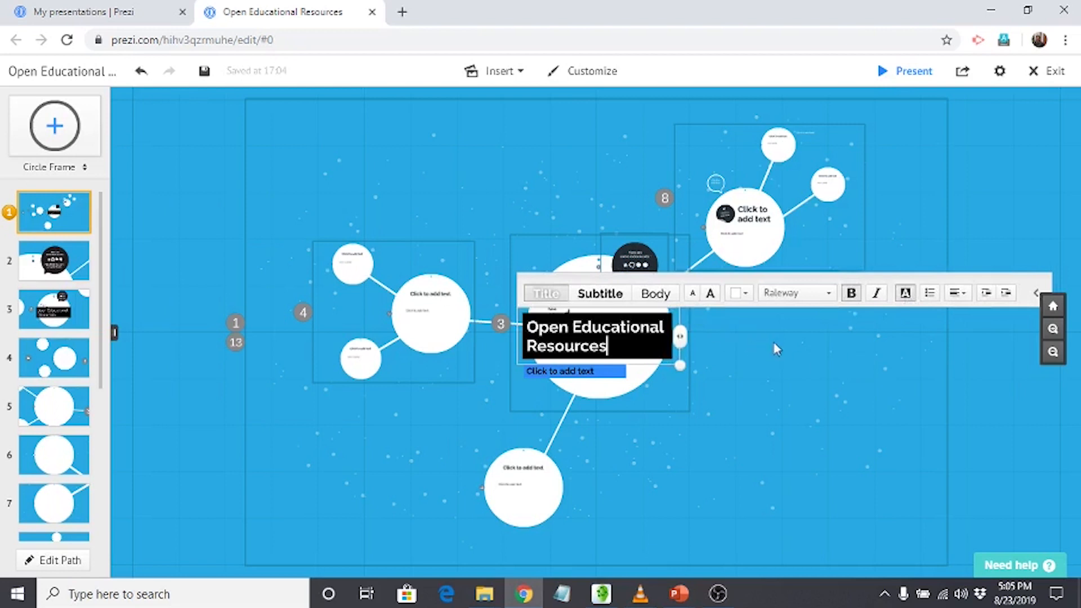
{"action": "left_click", "coordinate": [754, 353]}
Replace the subtitle placeholder below the central title with text beginning "OER are".
{"action": "left_click", "coordinate": [601, 376]}
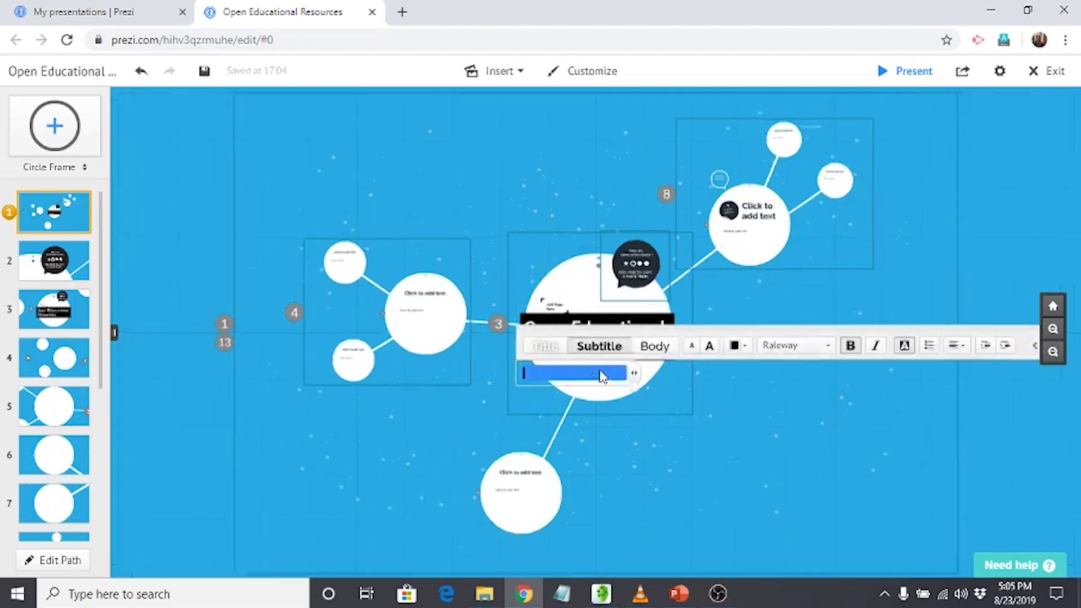
{"action": "type", "text": "OER"}
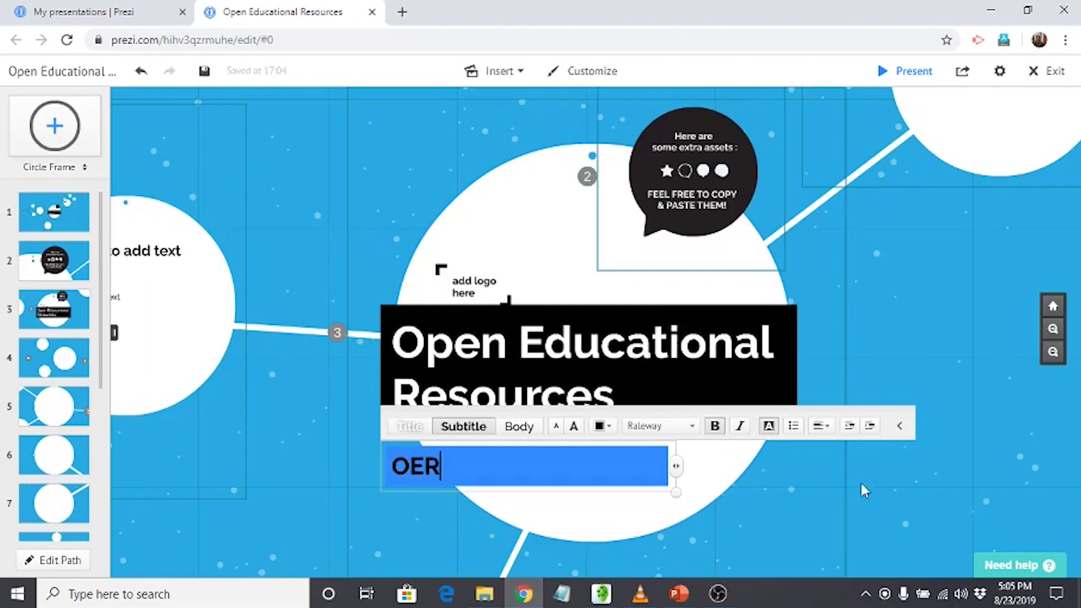
{"action": "type", "text": " at"}
{"action": "key", "text": "BackSpace"}
{"action": "type", "text": "re"}
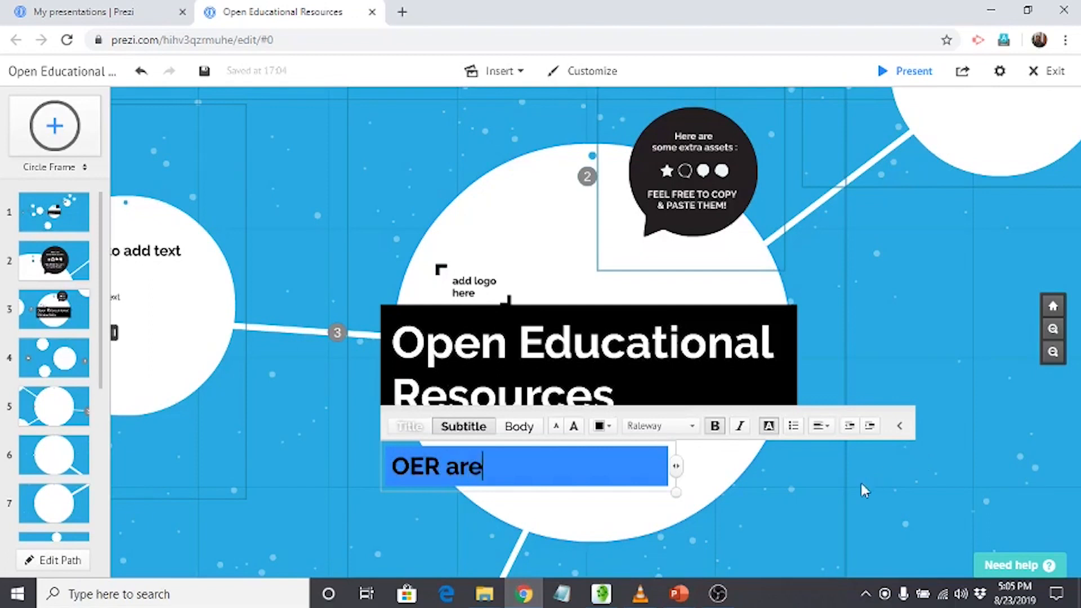
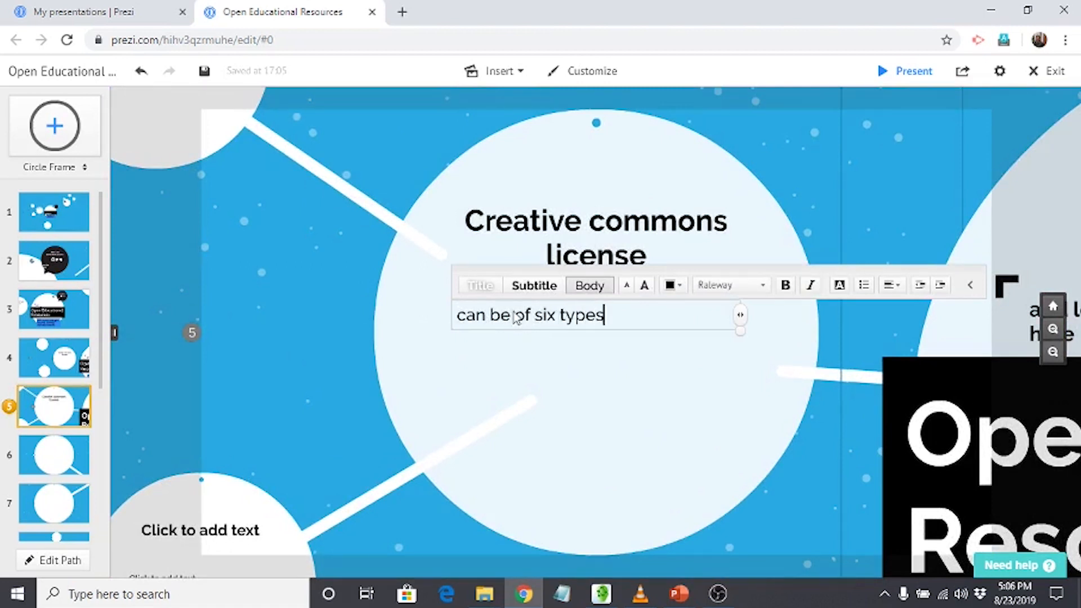
Finish editing the body text "can be of six types" below the "Creative commons license" heading, leaving no extra text box.
{"action": "left_click", "coordinate": [607, 372]}
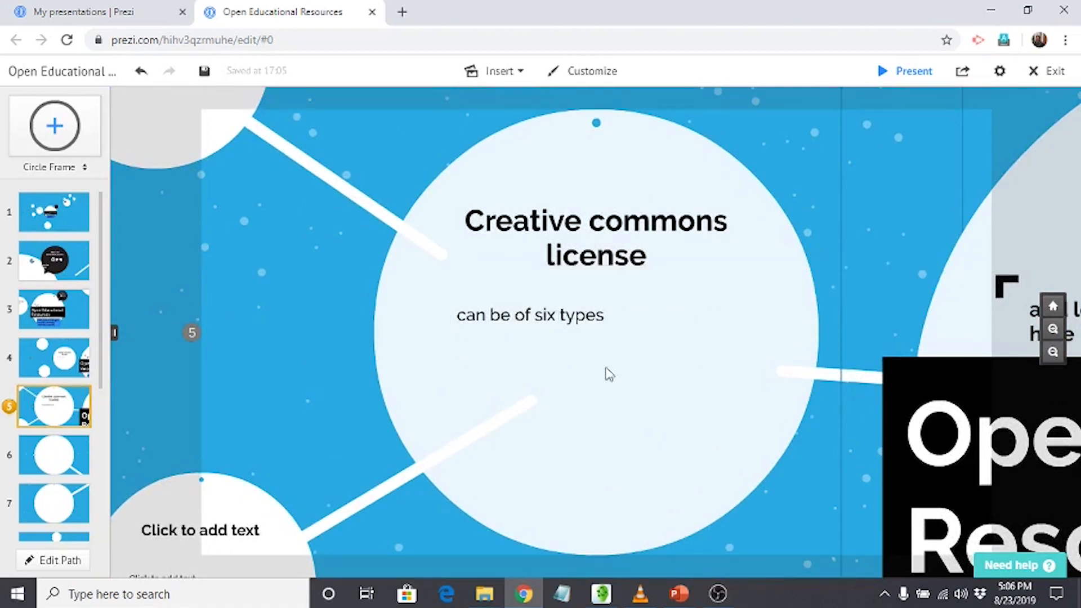
{"action": "double_click", "coordinate": [500, 389]}
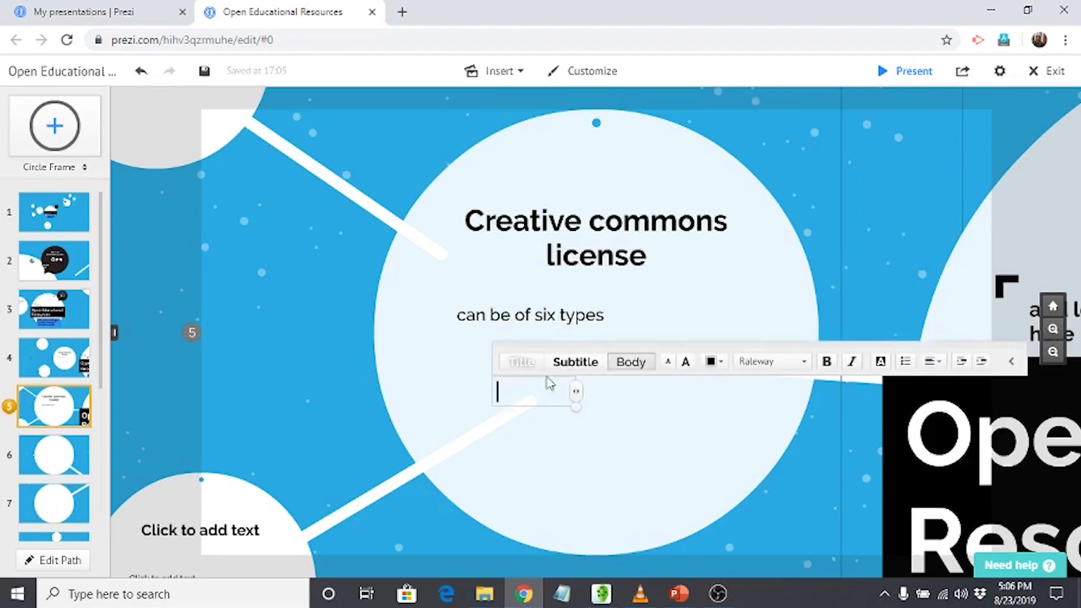
{"action": "left_click", "coordinate": [652, 390]}
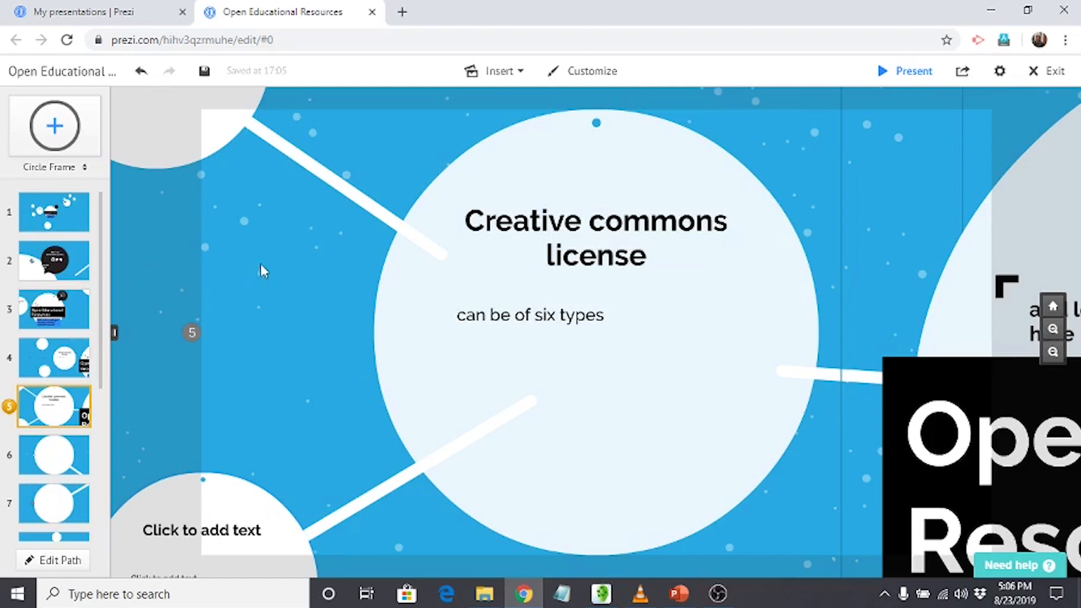
Replace the heading placeholder in the circle at path step 6 with "Many OER pltforms are available".
{"action": "left_click", "coordinate": [47, 453]}
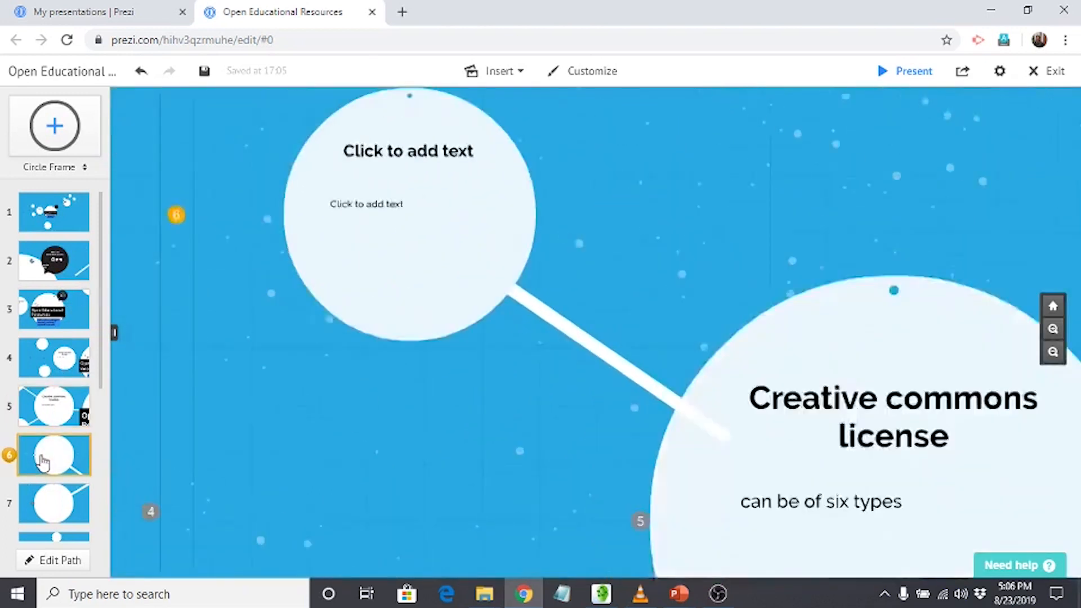
{"action": "left_click", "coordinate": [502, 230]}
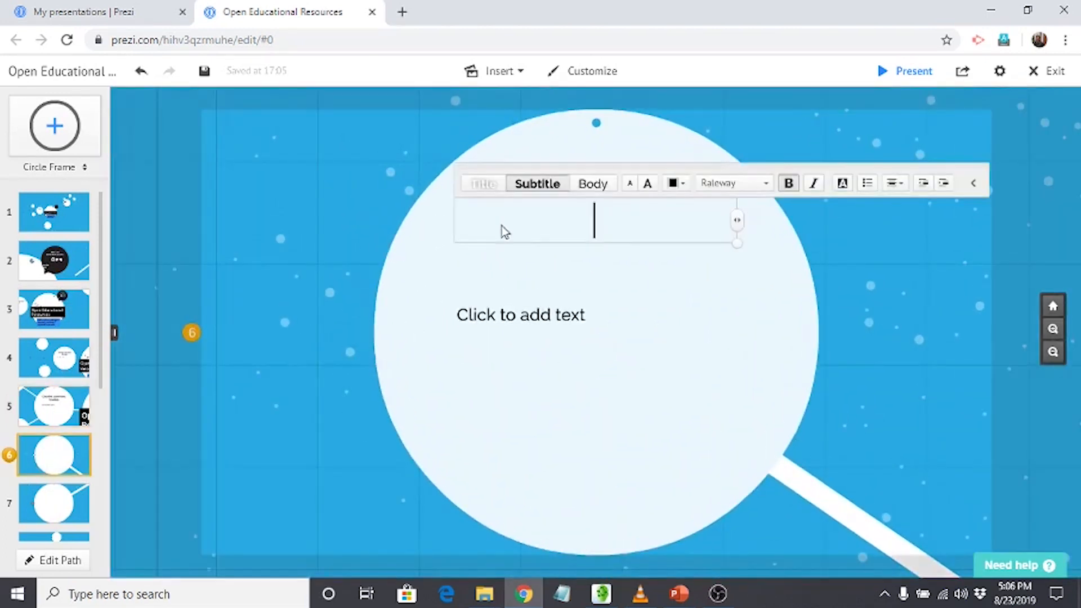
{"action": "type", "text": "OEr"}
{"action": "key", "text": "BackSpace"}
{"action": "key", "text": "BackSpace"}
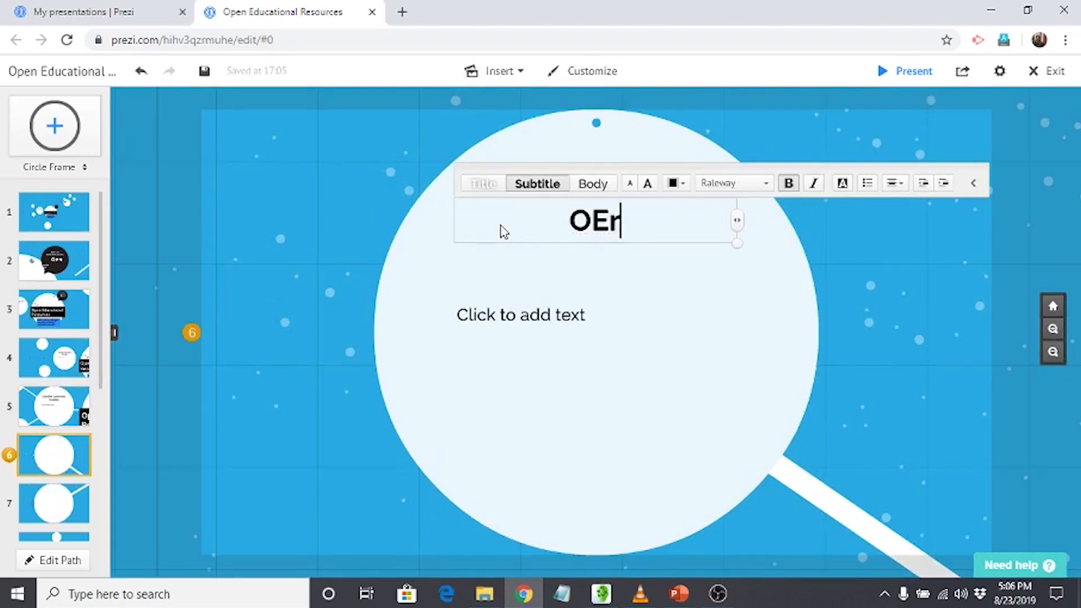
{"action": "key", "text": "BackSpace"}
{"action": "key", "text": "BackSpace"}
{"action": "type", "text": "M"}
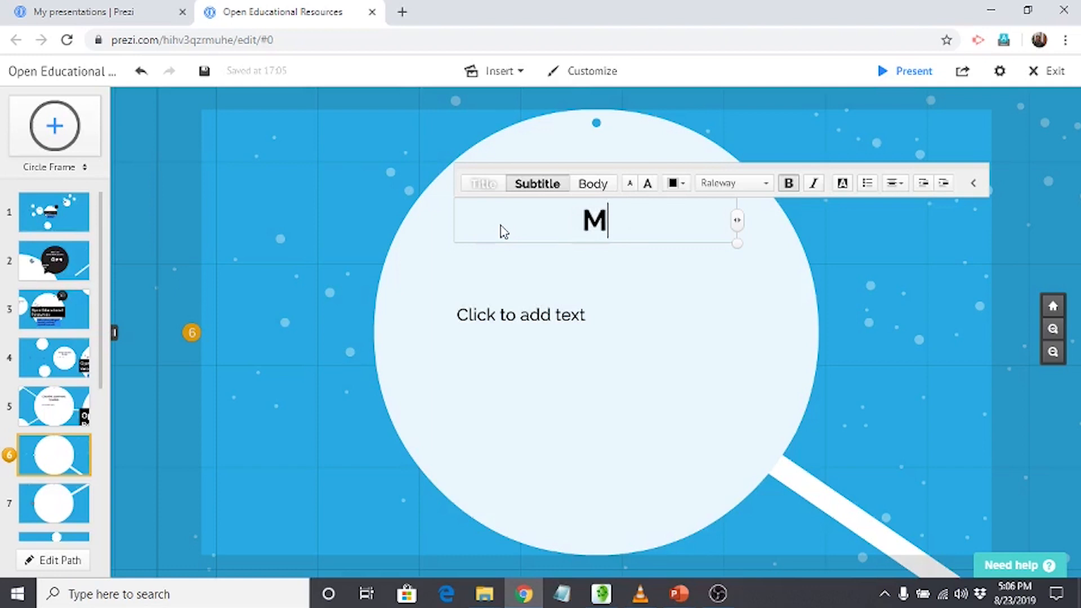
{"action": "type", "text": "any OER "}
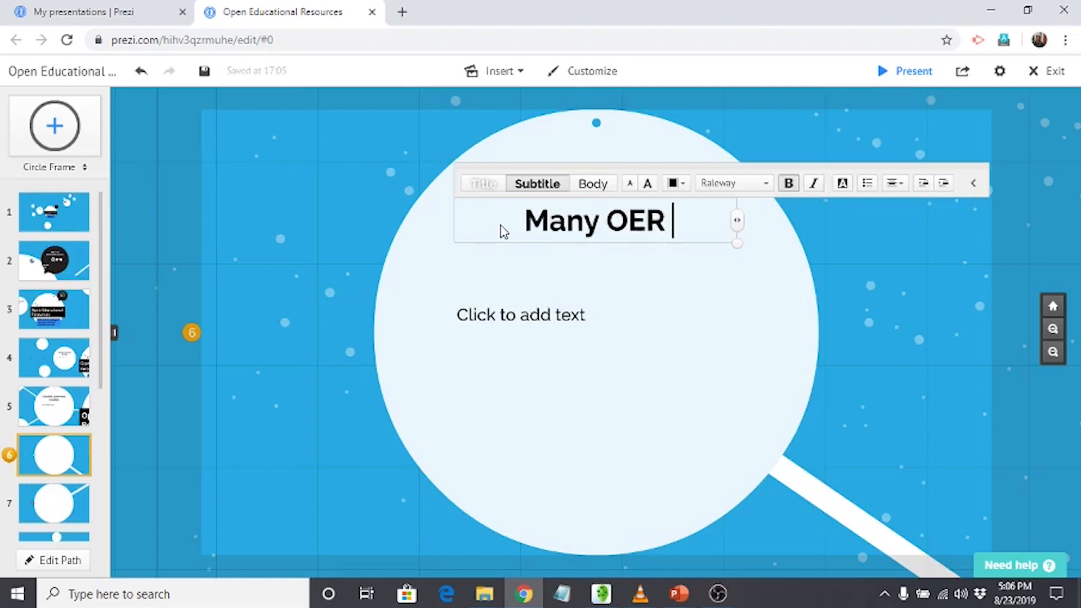
{"action": "type", "text": "pltfo"}
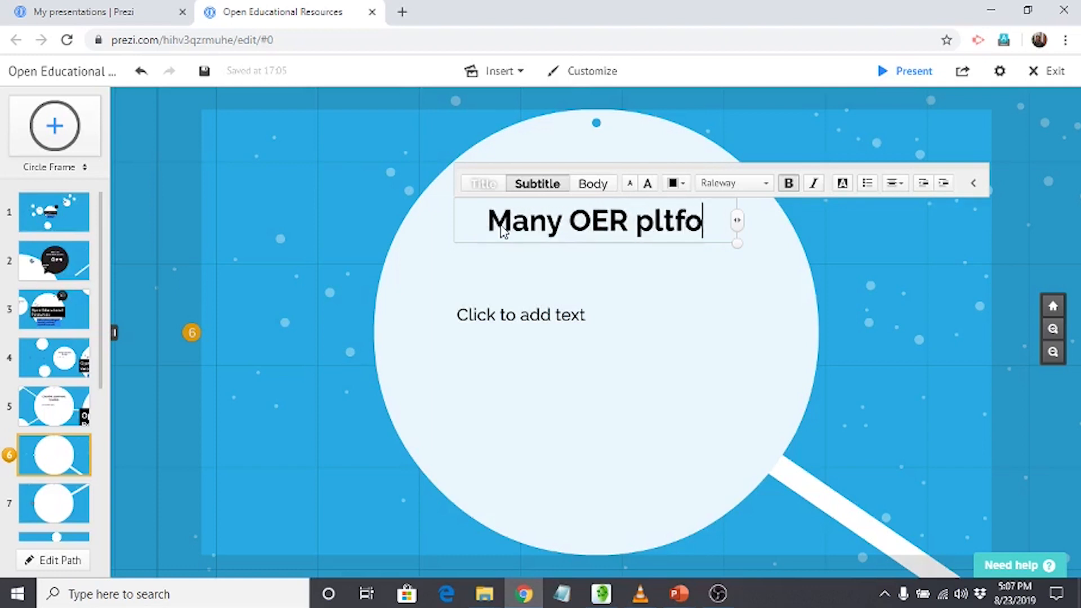
{"action": "type", "text": "rms are available"}
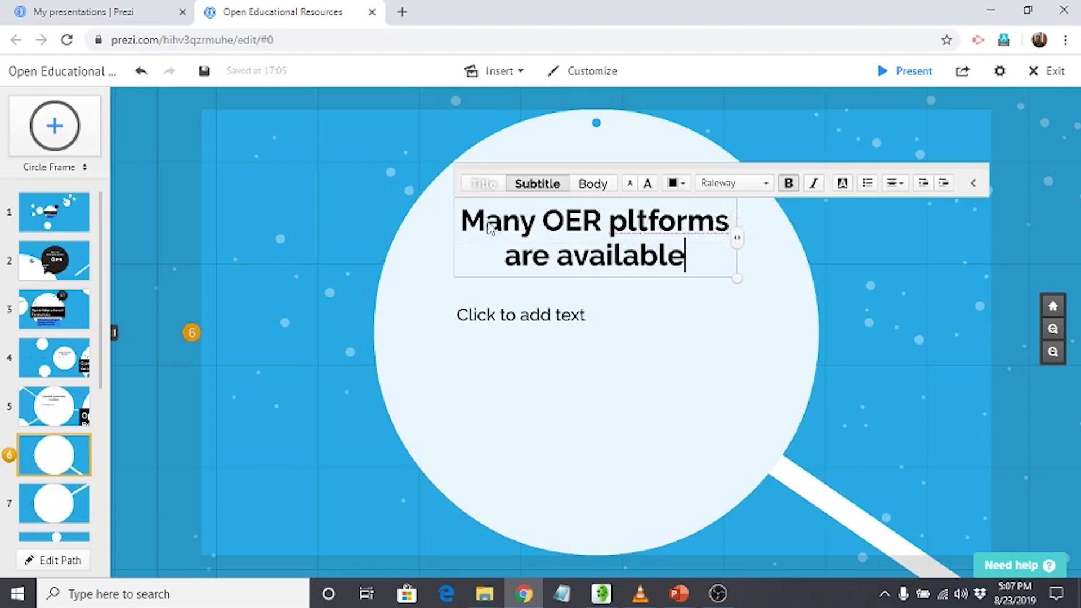
Fill the body placeholder of the path step 6 circle with the lines "OER Commons", "Wikieducator" and "Merlot".
{"action": "left_click", "coordinate": [518, 315]}
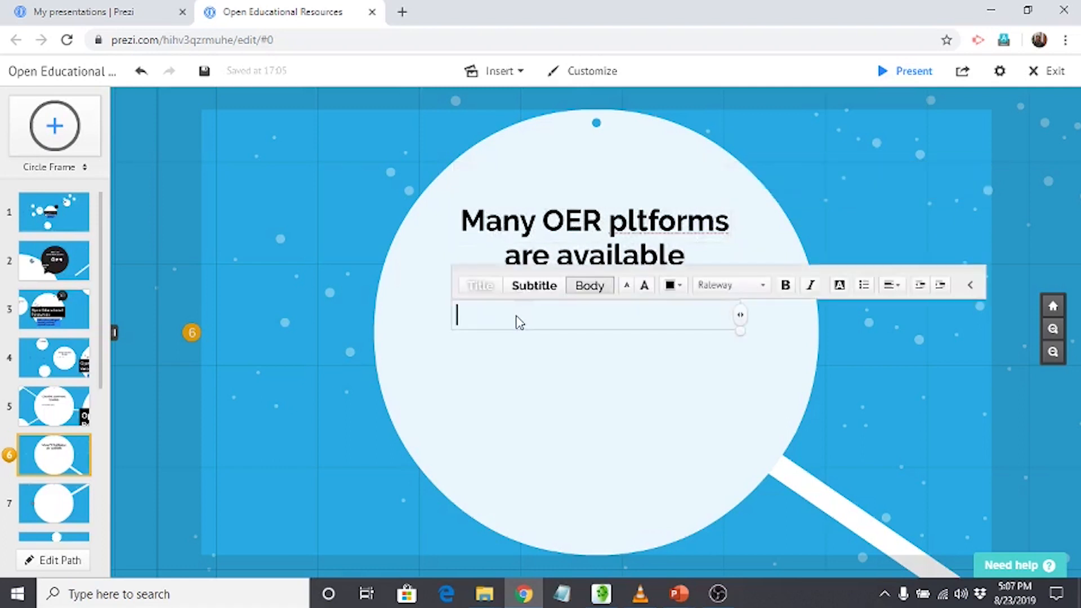
{"action": "type", "text": "OER Commons"}
{"action": "key", "text": "Return"}
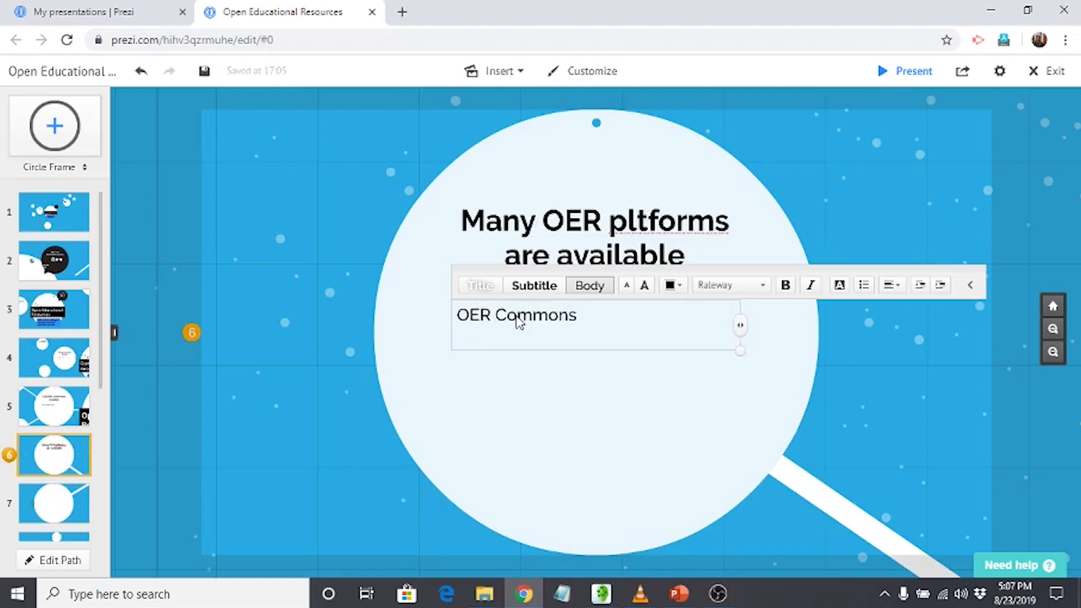
{"action": "type", "text": "Wikieducator"}
{"action": "key", "text": "Return"}
{"action": "type", "text": "Merlo"}
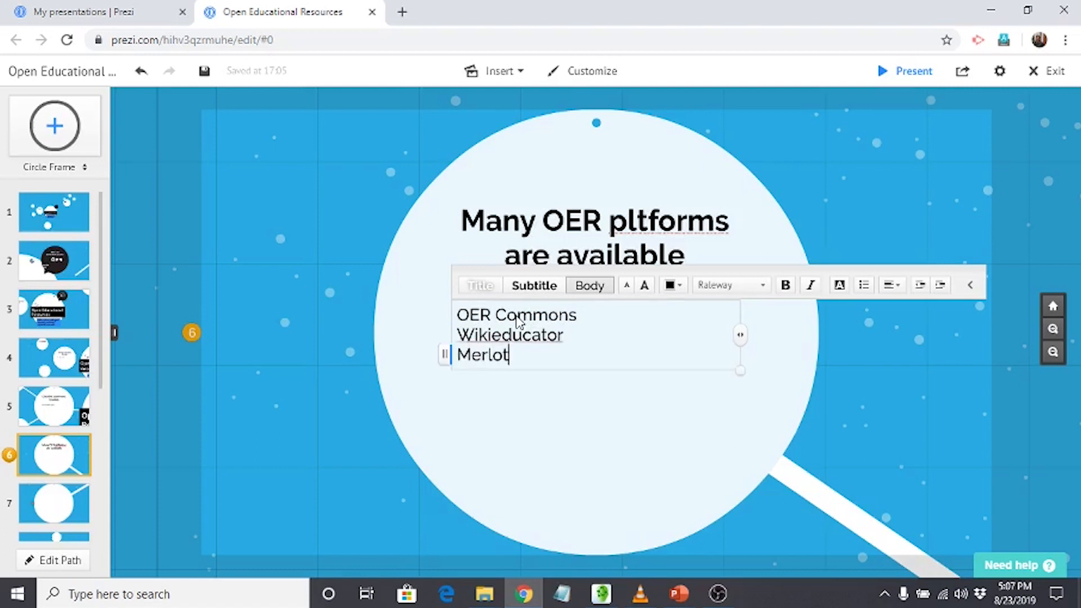
{"action": "type", "text": "t"}
{"action": "key", "text": "Return"}
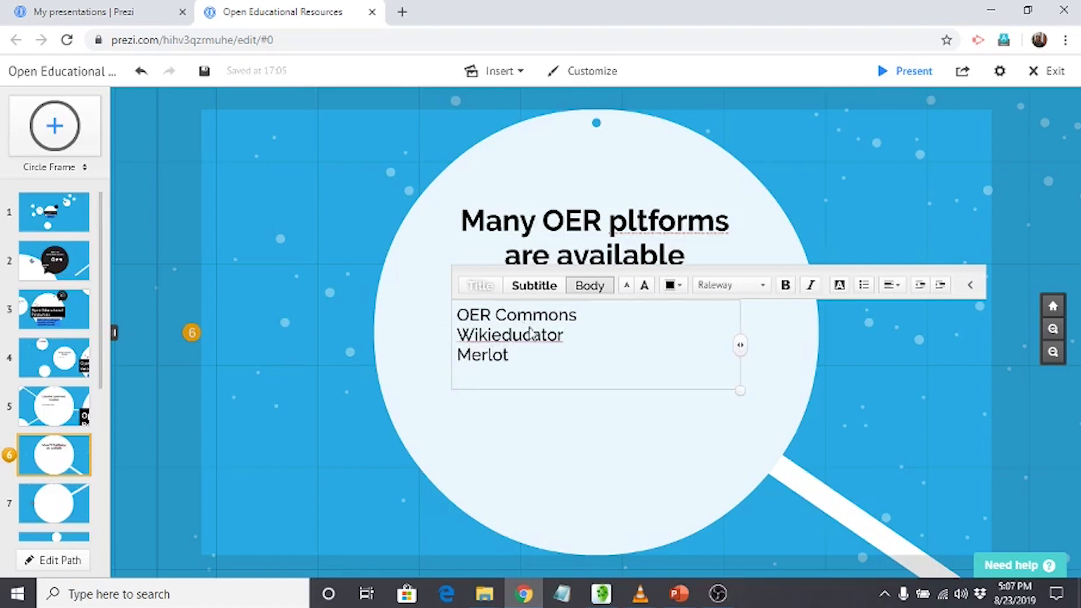
{"action": "left_click", "coordinate": [585, 421]}
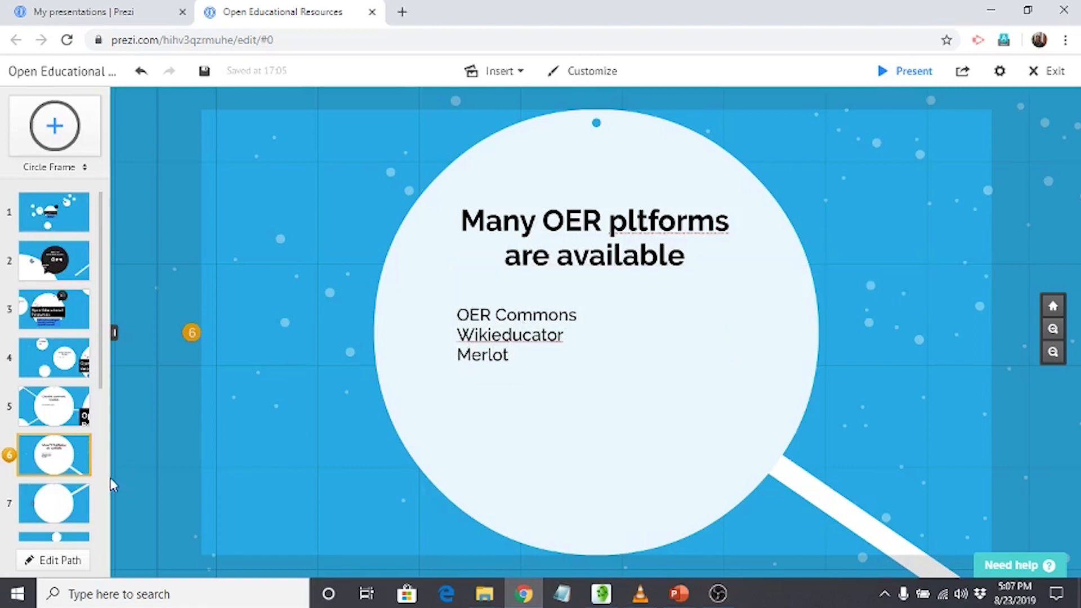
Replace the heading placeholder in the circle at path step 7 with "Indian Intiatives".
{"action": "left_click", "coordinate": [67, 511]}
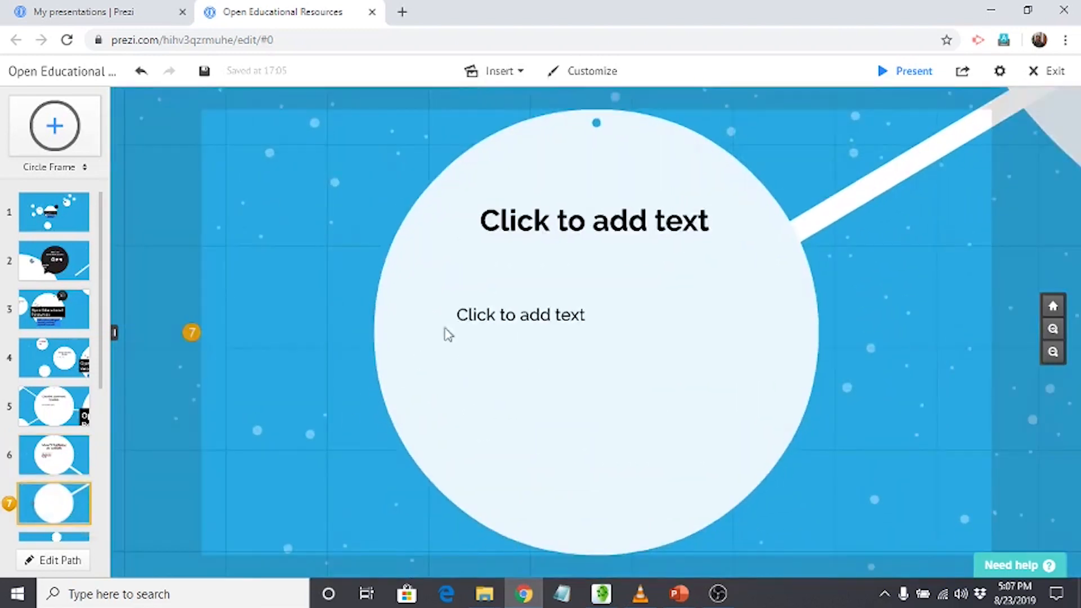
{"action": "left_click", "coordinate": [495, 227]}
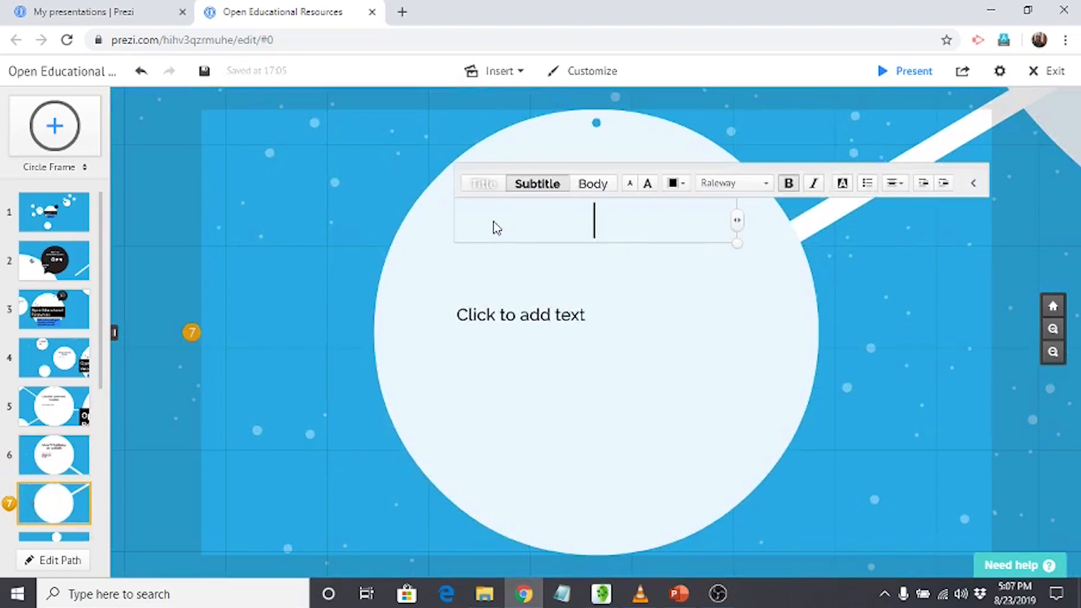
{"action": "type", "text": "India"}
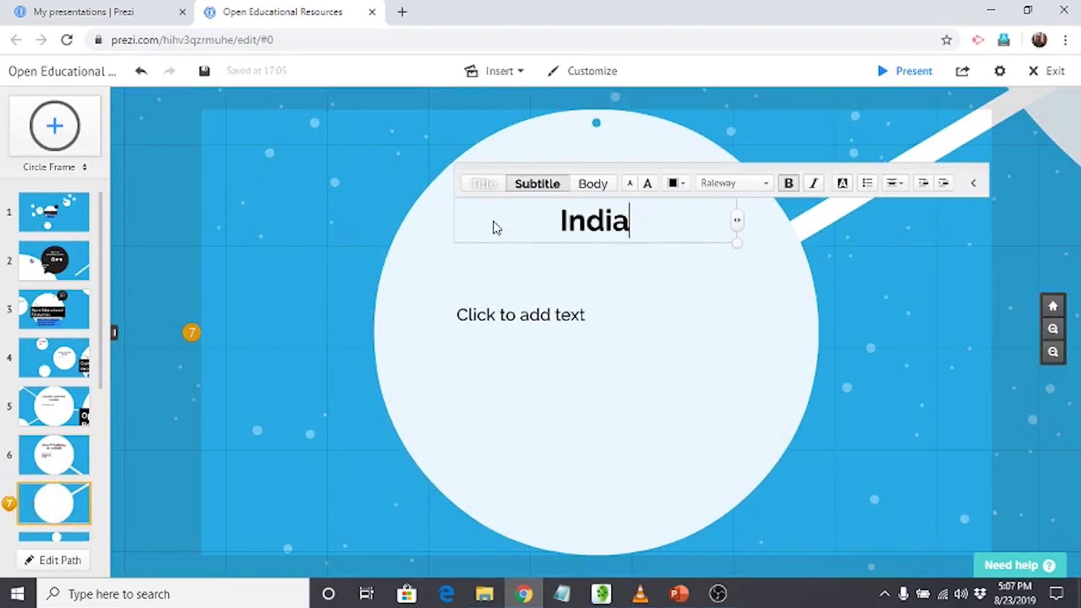
{"action": "type", "text": "n Int"}
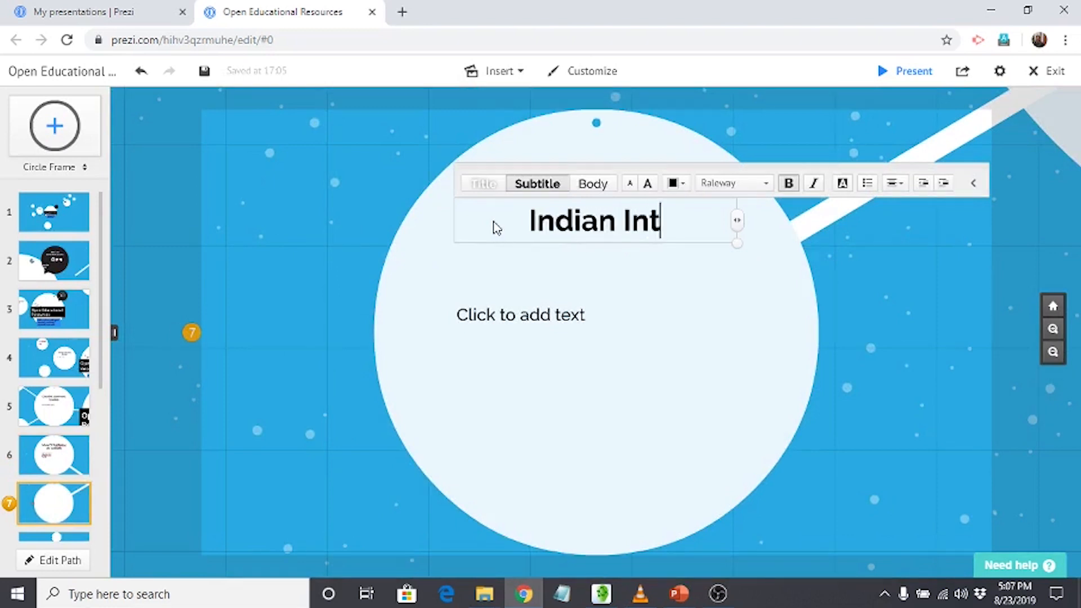
{"action": "type", "text": "iatives"}
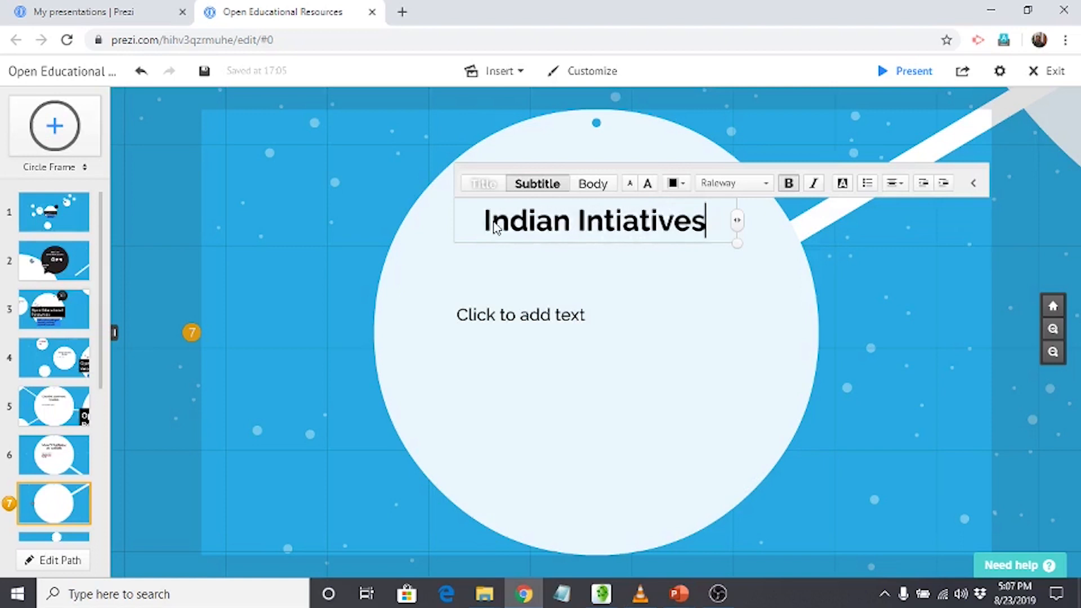
Fill the body placeholder below "Indian Intiatives" with the lines "NROER" and "NPTEL".
{"action": "left_click", "coordinate": [502, 318]}
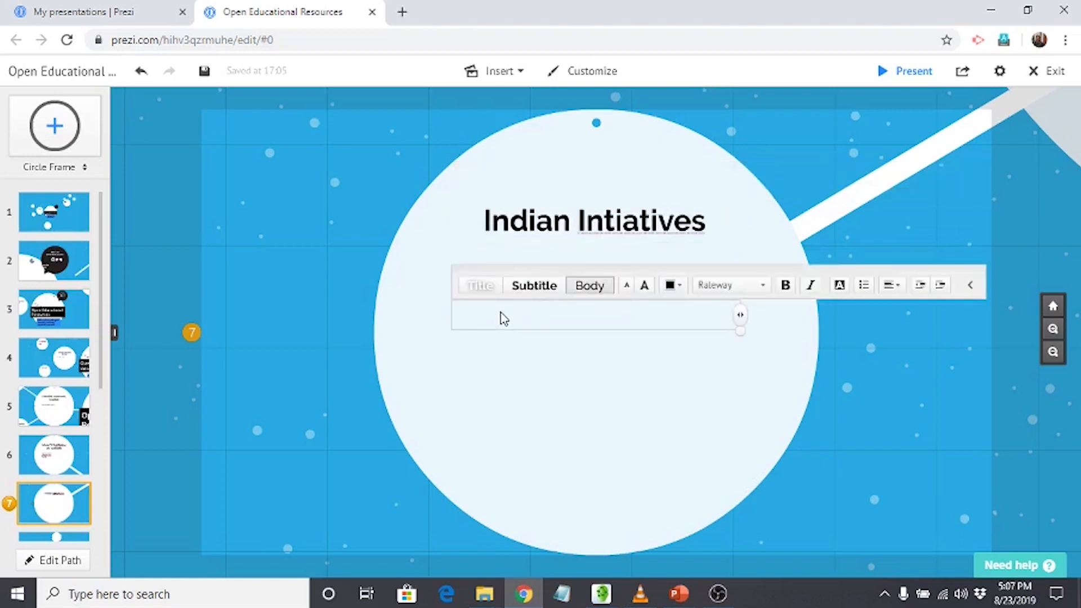
{"action": "type", "text": "NROER"}
{"action": "key", "text": "Return"}
{"action": "type", "text": "NPTEL"}
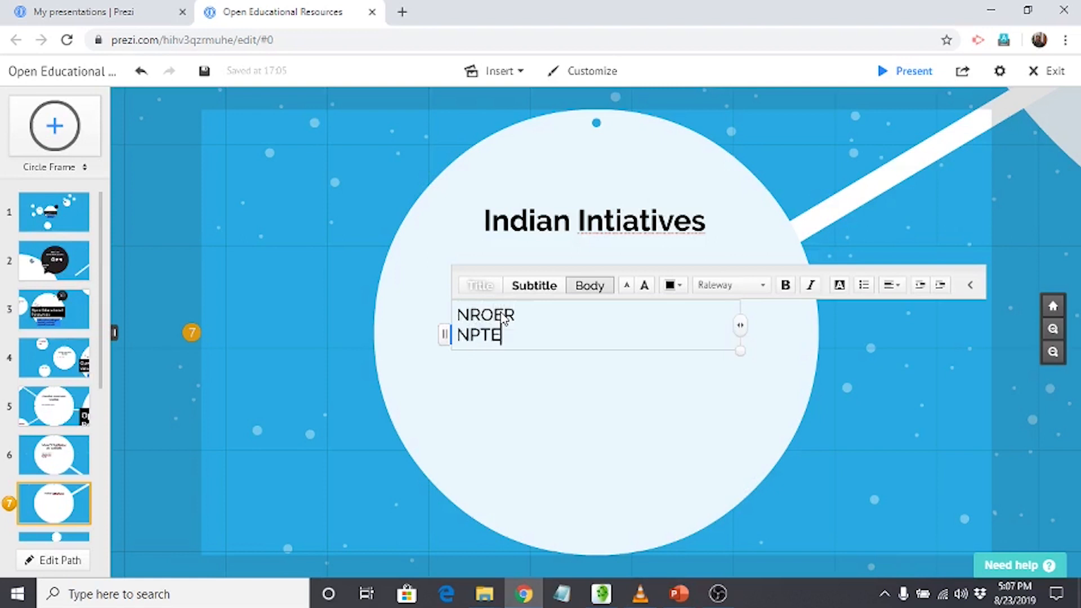
{"action": "left_click", "coordinate": [553, 501]}
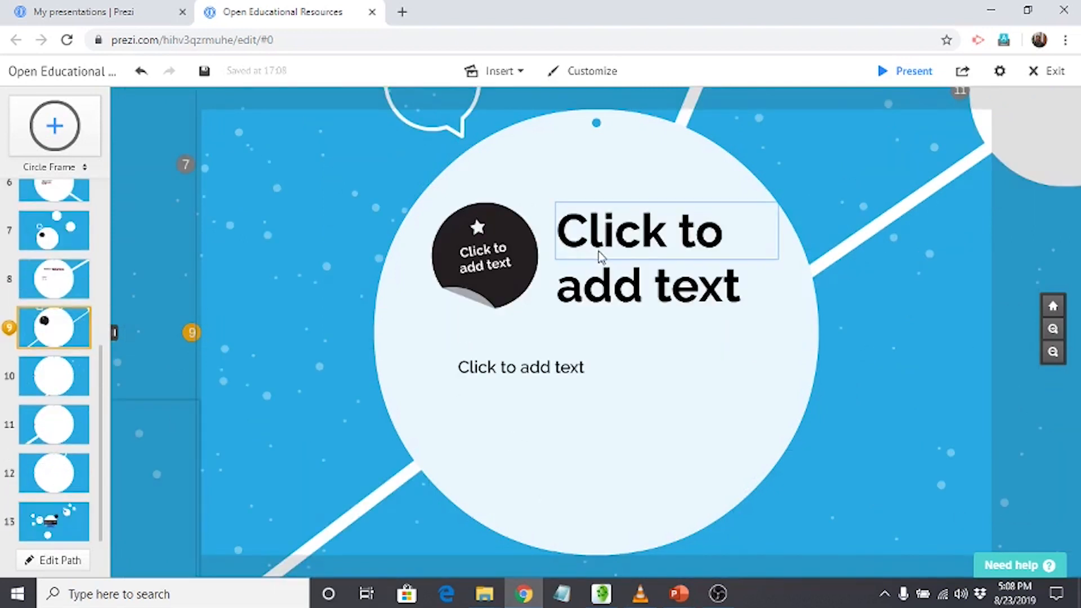
Replace the large heading placeholder beside the black sticker in the path step 9 circle with "CC BY".
{"action": "left_click", "coordinate": [592, 252]}
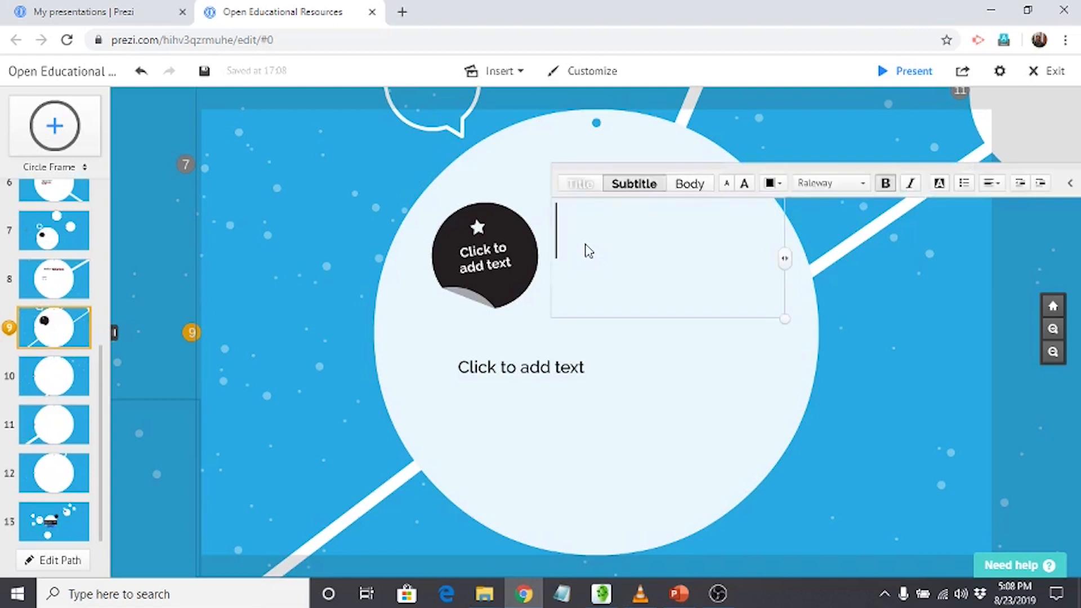
{"action": "type", "text": "CC"}
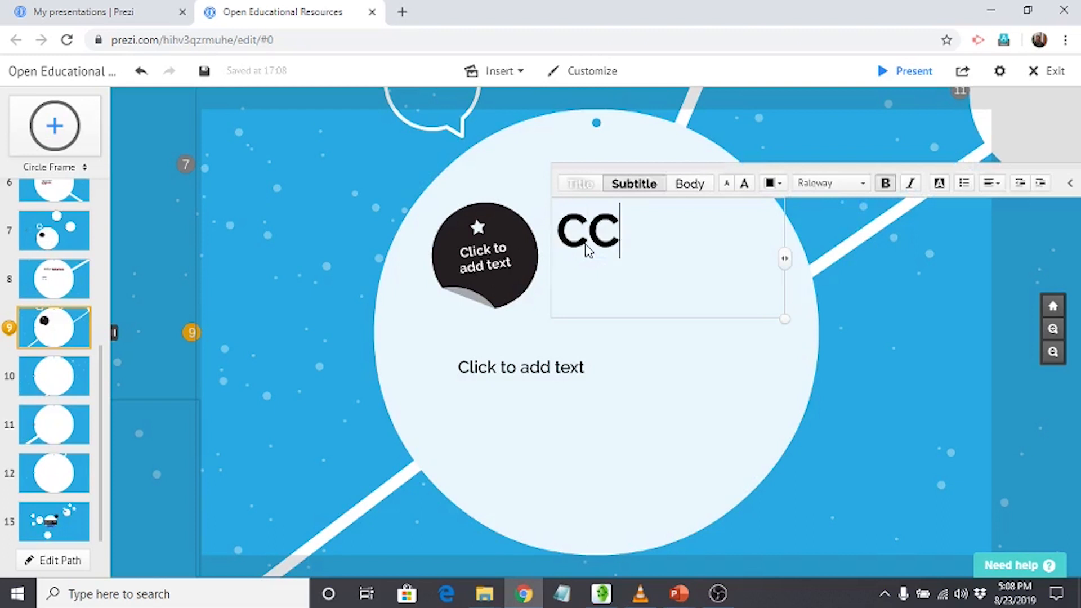
{"action": "type", "text": " BY"}
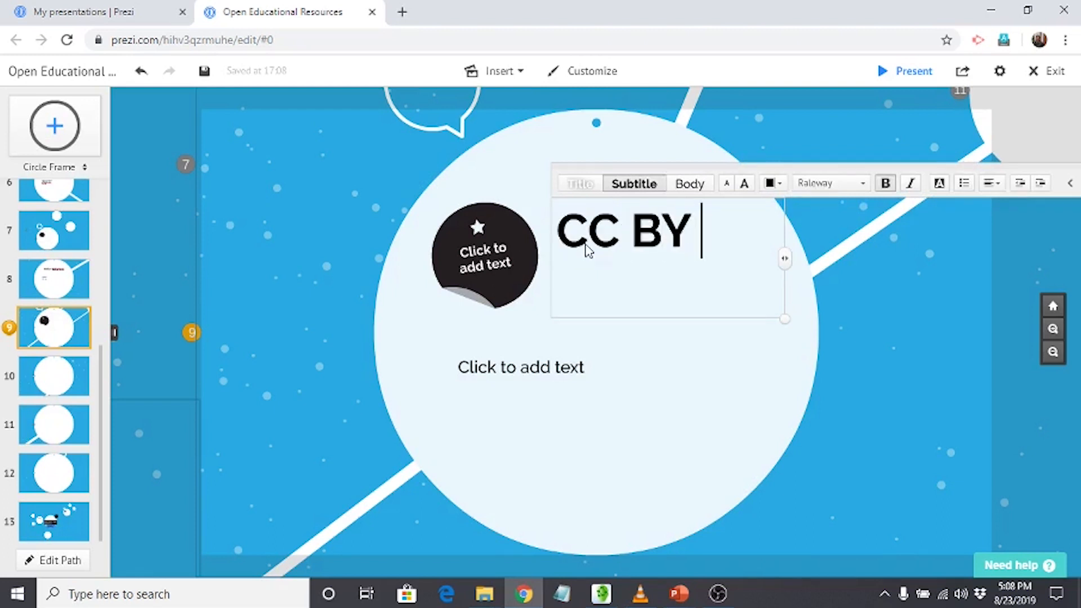
Replace the body placeholder below "CC BY" with "It is the most open license. It only requires attribution".
{"action": "left_click", "coordinate": [573, 366]}
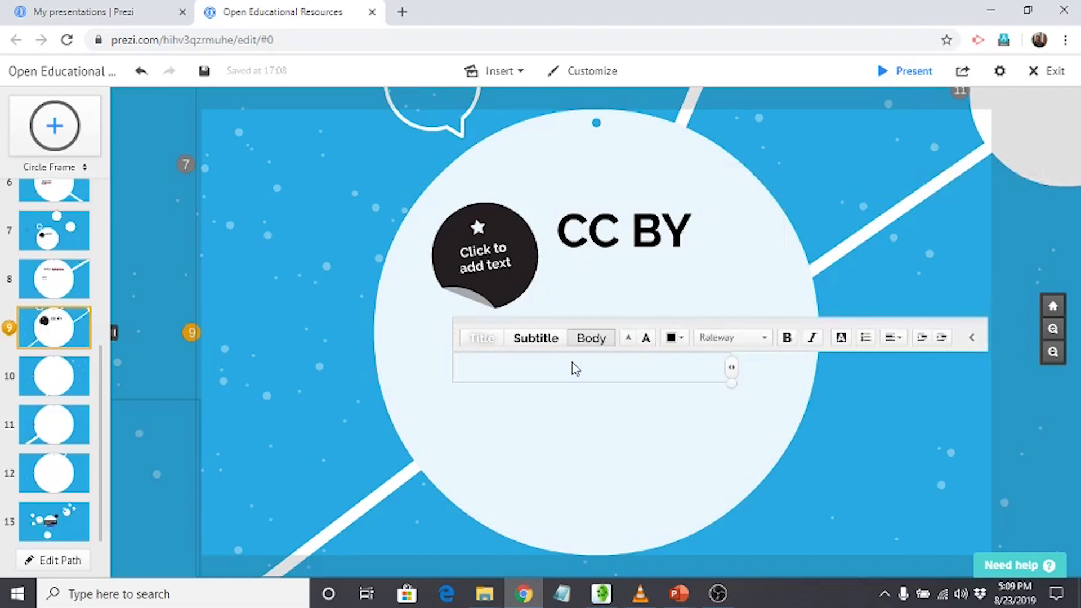
{"action": "type", "text": "It is the mo"}
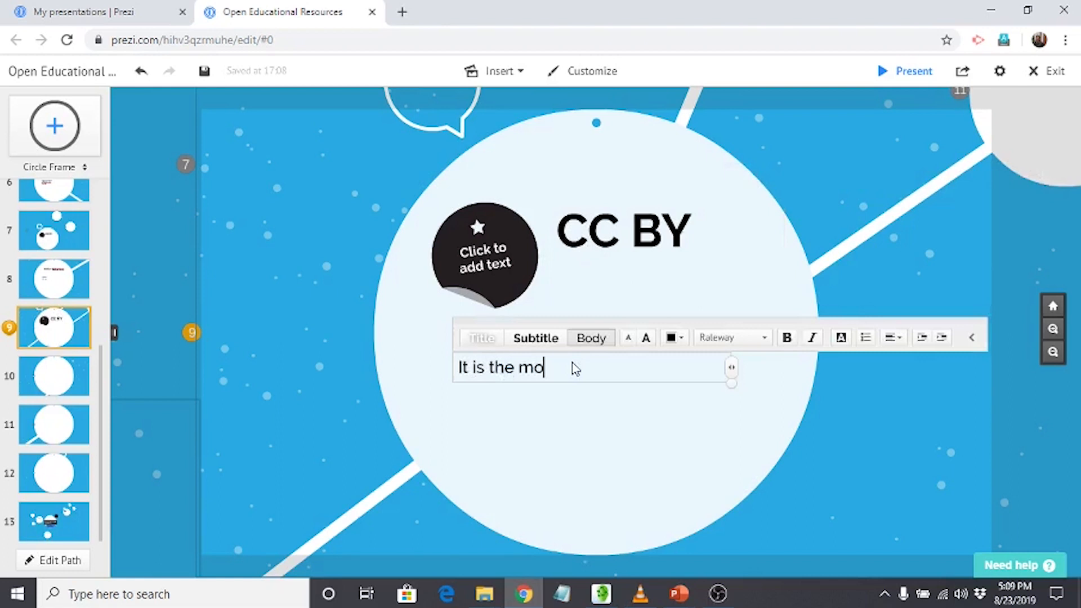
{"action": "type", "text": "st open license"}
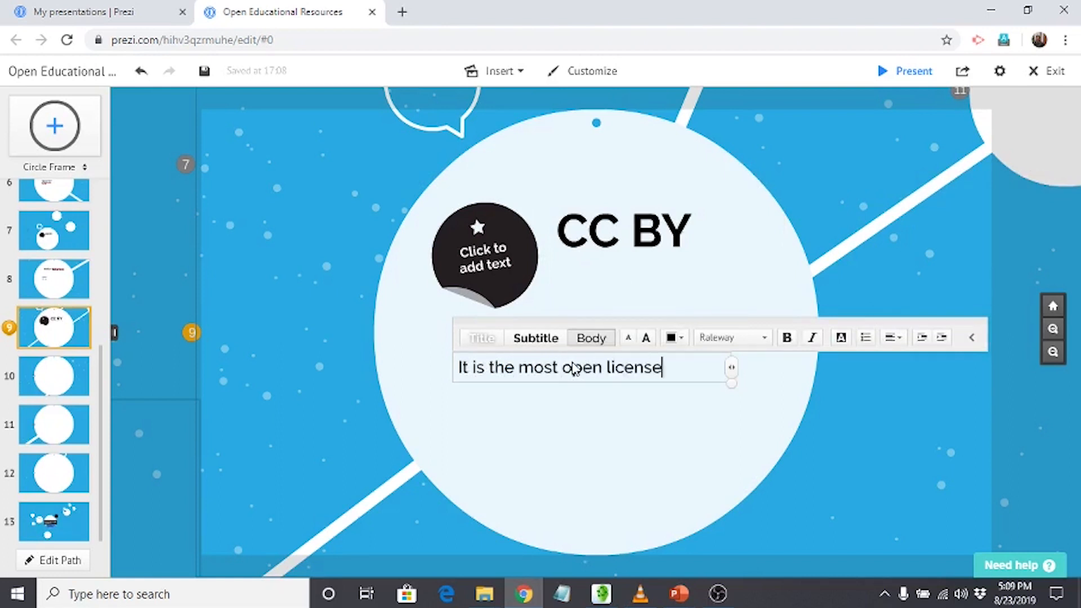
{"action": "type", "text": ". It only req"}
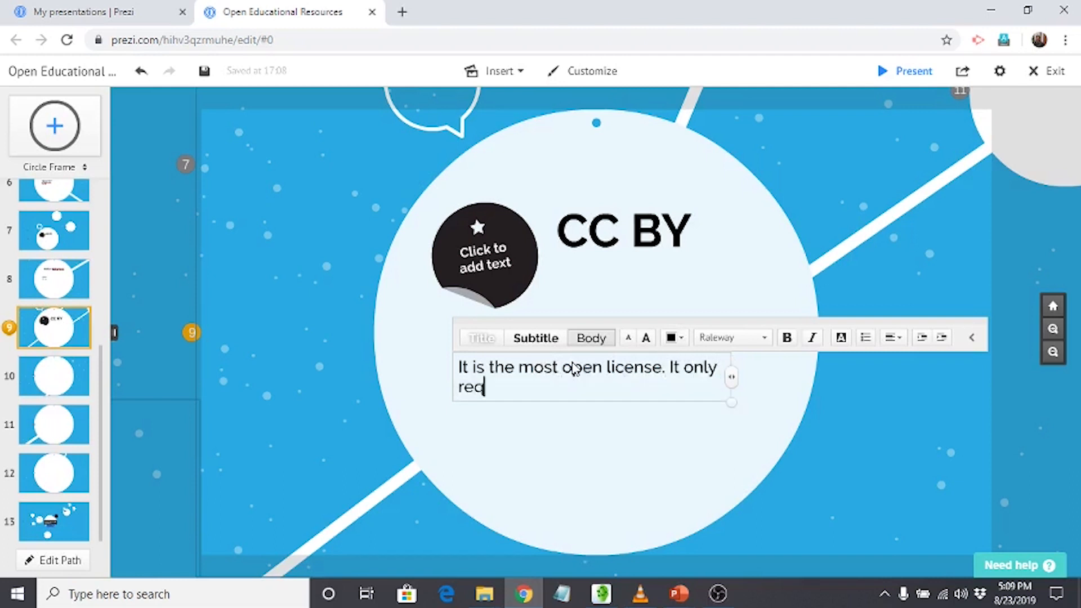
{"action": "type", "text": "uires attribution"}
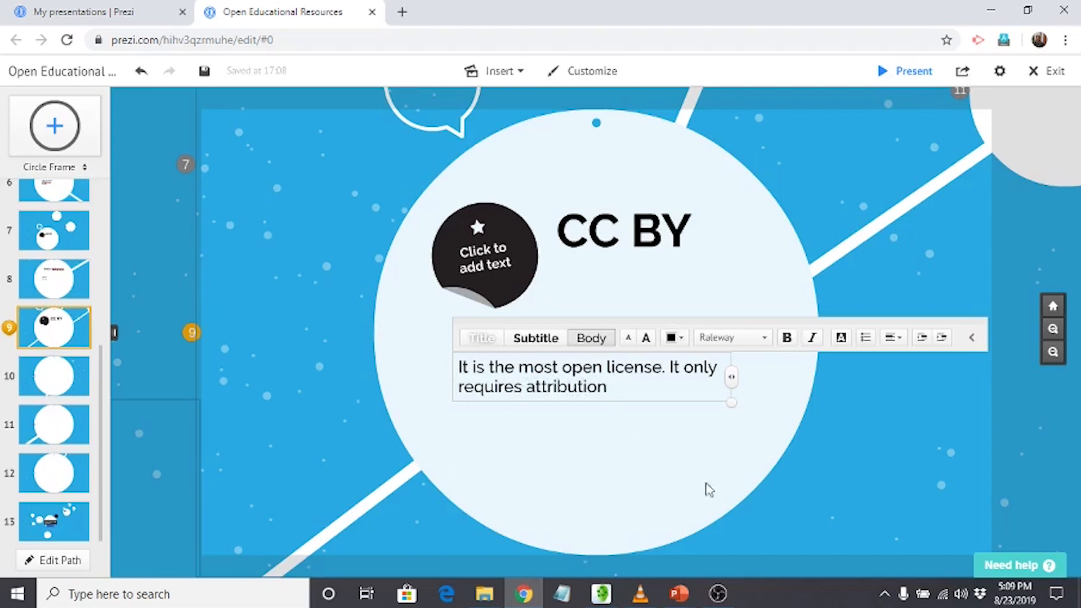
{"action": "left_click", "coordinate": [319, 337]}
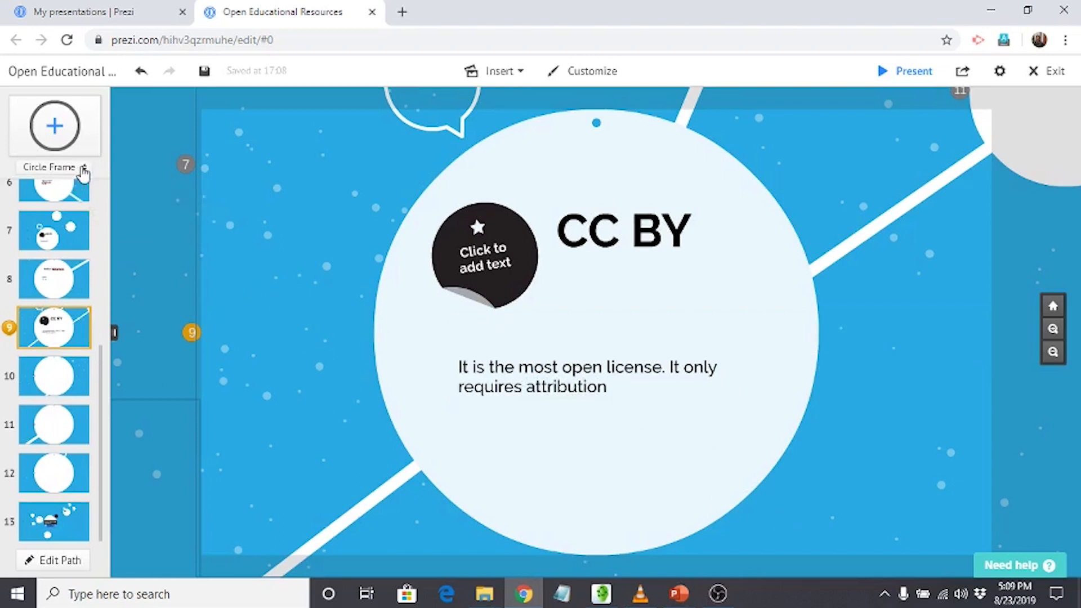
Open path editing, check which kinds of content can be inserted, and show the blank circle at path step 10.
{"action": "left_click", "coordinate": [59, 567]}
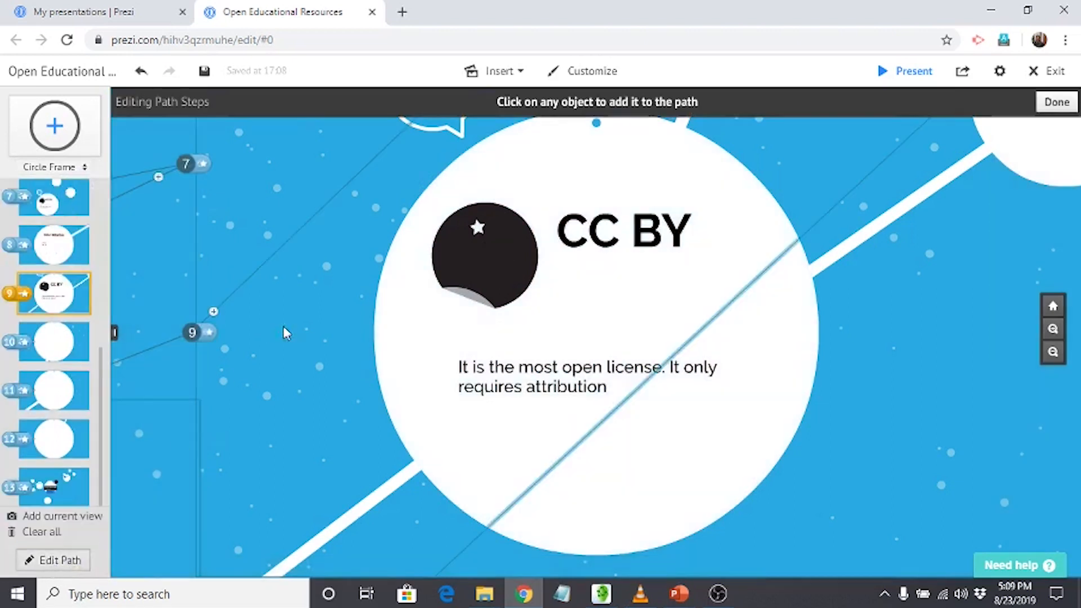
{"action": "left_click", "coordinate": [416, 326]}
{"action": "left_click", "coordinate": [519, 73]}
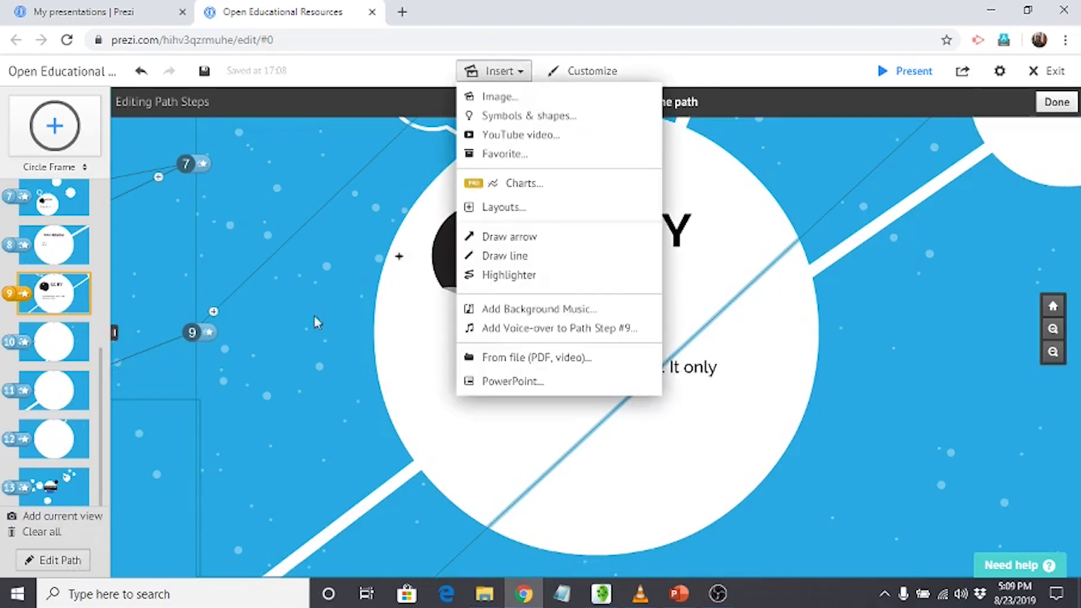
{"action": "left_click", "coordinate": [323, 353]}
{"action": "left_click", "coordinate": [68, 350]}
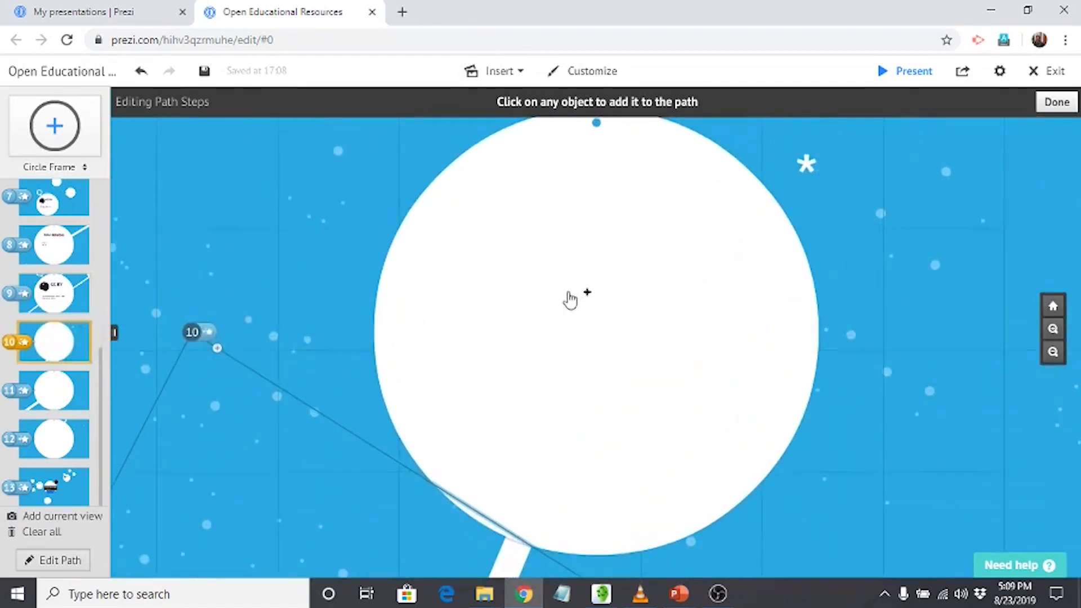
Insert the image CmapAboutCmapsLarge from the Pictures folder into the path step 10 circle, choosing to resize the large image.
{"action": "left_click", "coordinate": [519, 76]}
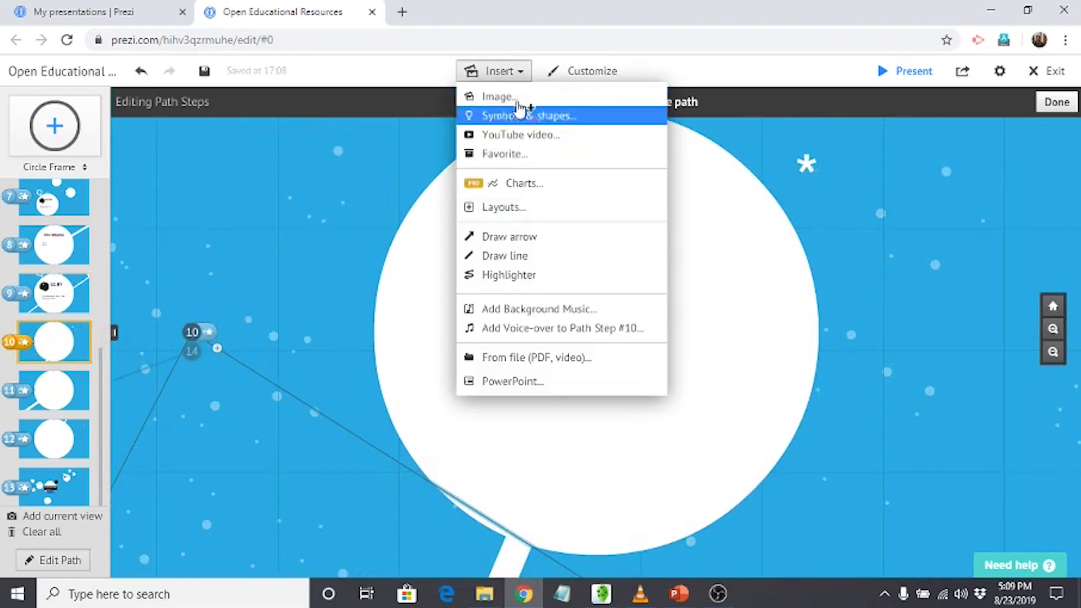
{"action": "left_click", "coordinate": [497, 97]}
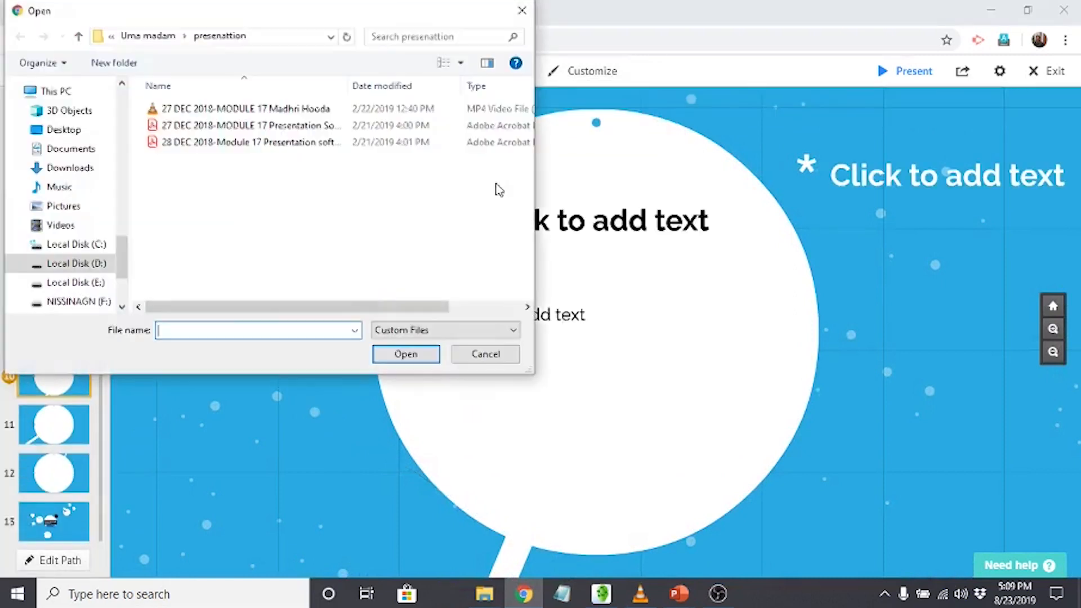
{"action": "left_click", "coordinate": [72, 207]}
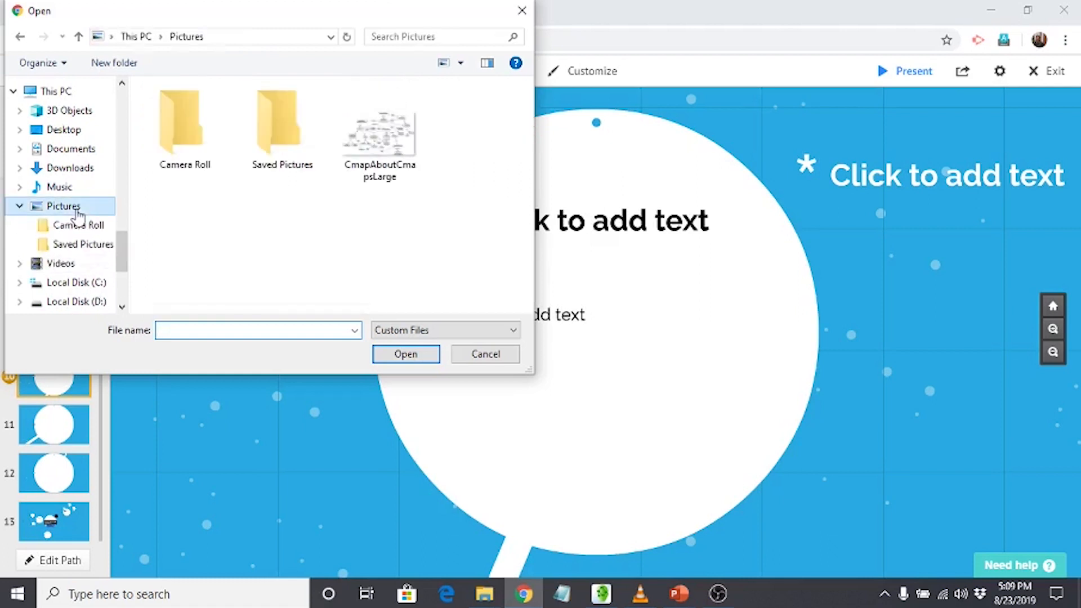
{"action": "left_click", "coordinate": [377, 133]}
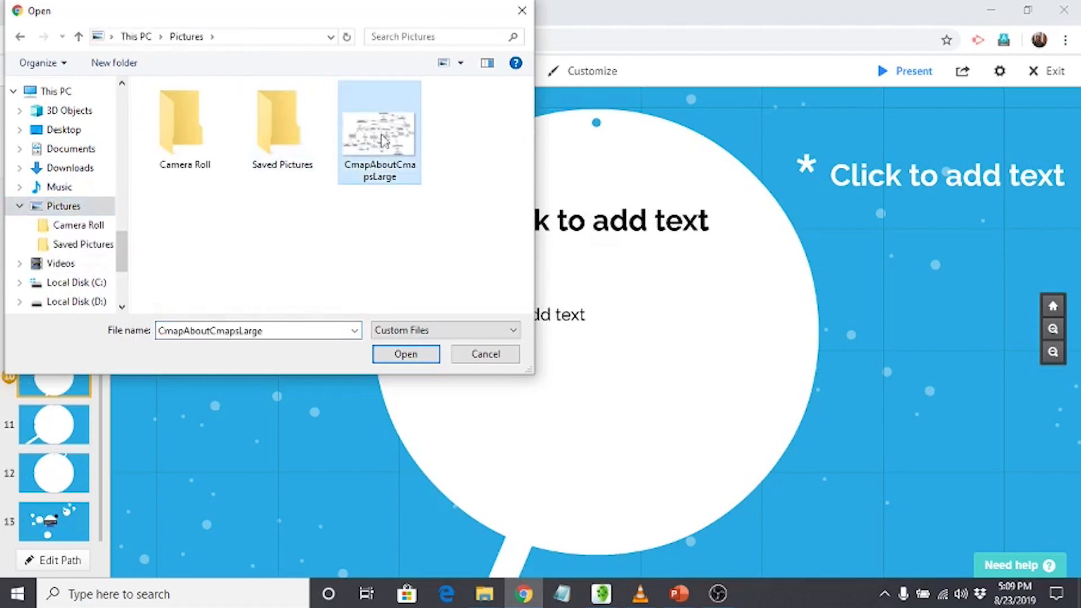
{"action": "left_click", "coordinate": [406, 355]}
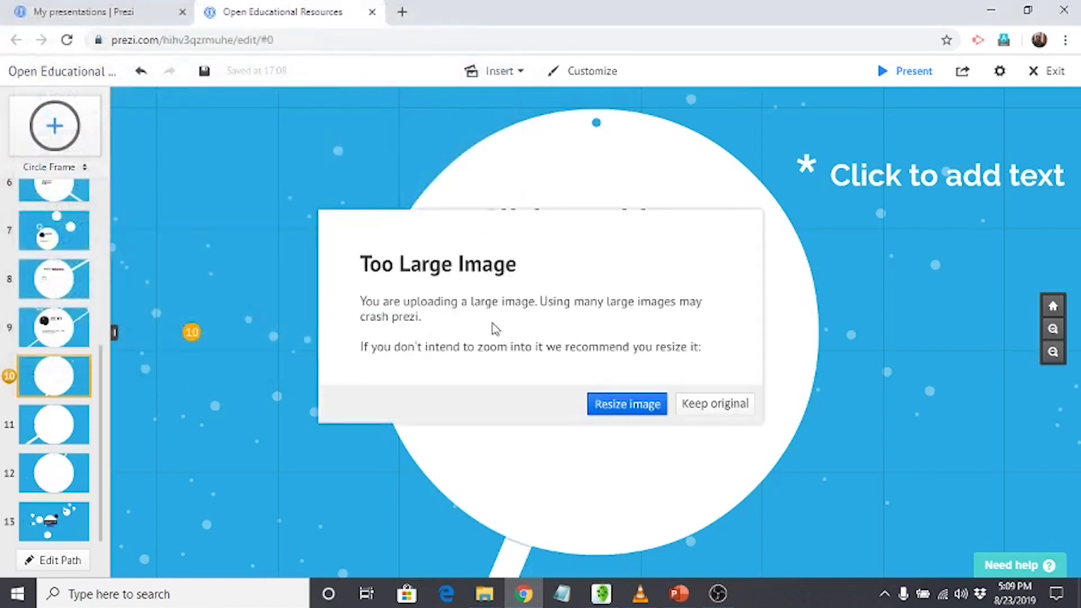
{"action": "left_click", "coordinate": [643, 413]}
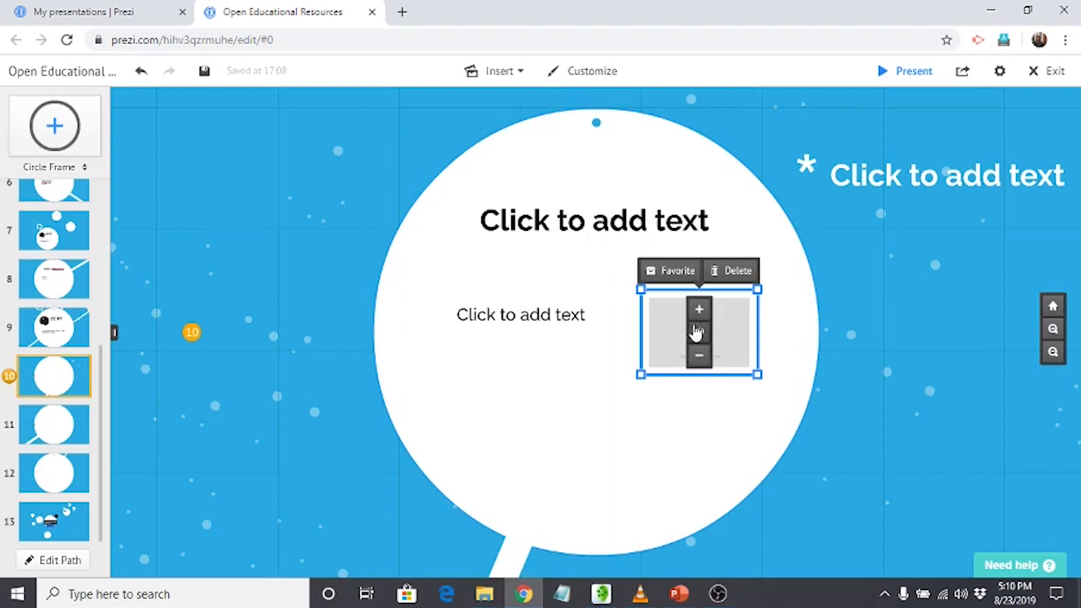
Move the concept map image toward the middle of the path step 10 circle and enlarge it to span most of the circle's width.
{"action": "left_click_drag", "start_coordinate": [630, 312], "coordinate": [608, 345]}
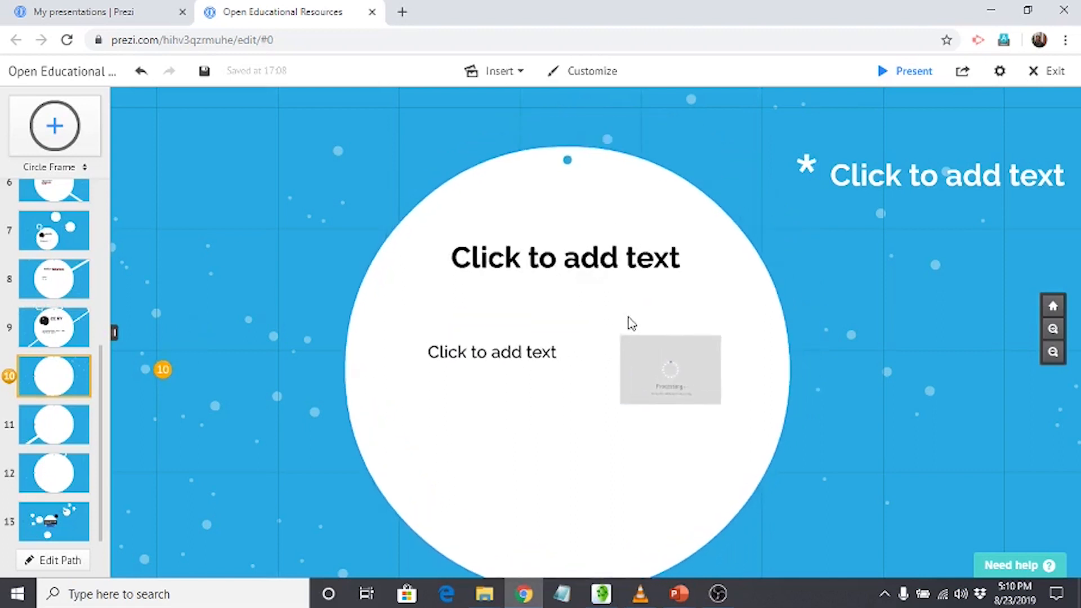
{"action": "left_click", "coordinate": [666, 369]}
{"action": "left_click", "coordinate": [570, 400]}
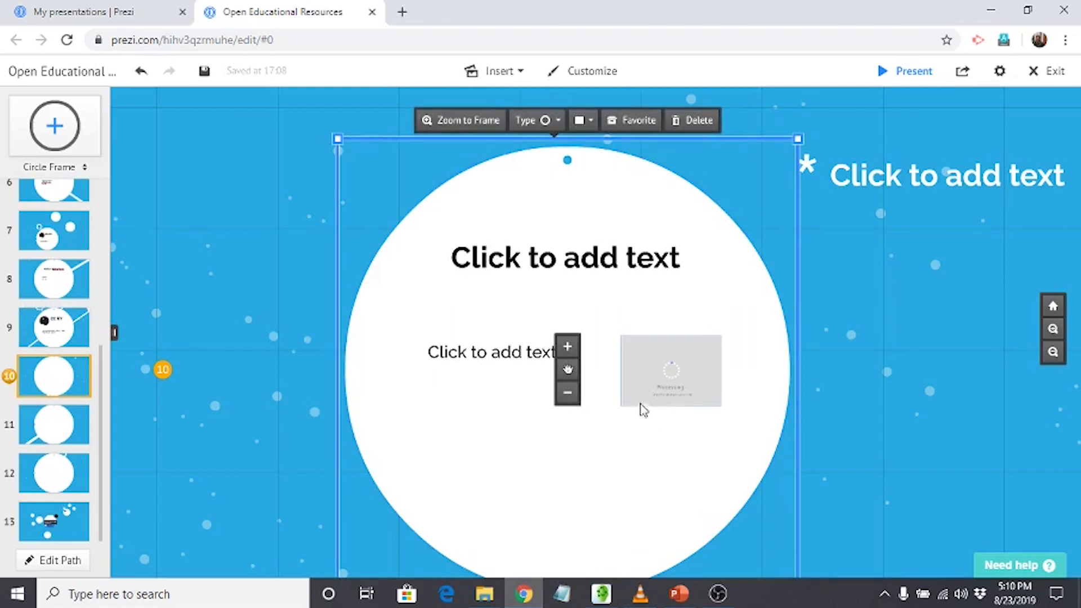
{"action": "left_click", "coordinate": [679, 401]}
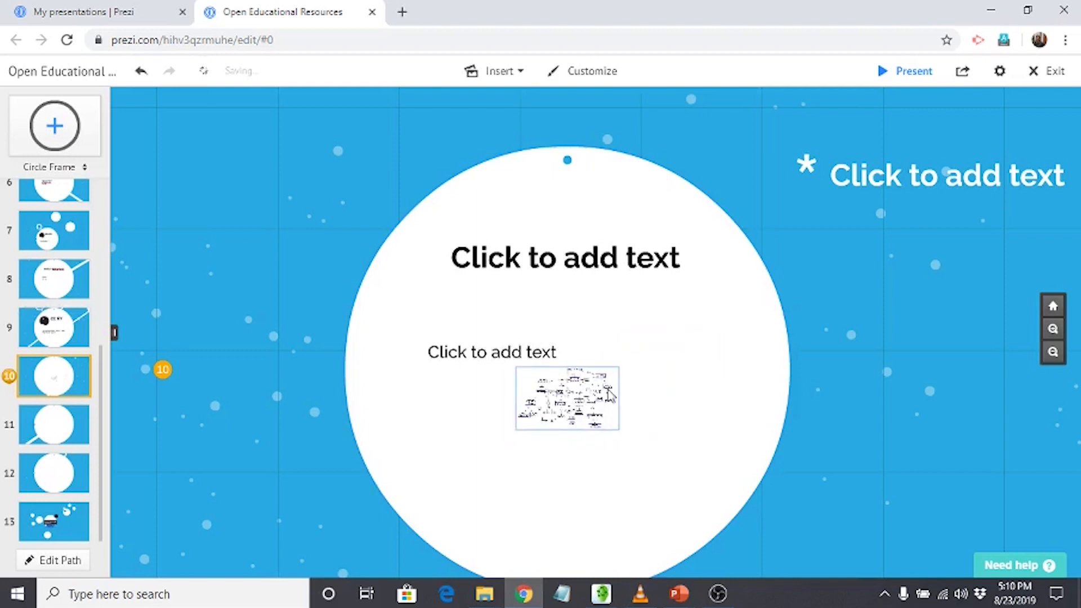
{"action": "left_click", "coordinate": [607, 390]}
{"action": "left_click_drag", "start_coordinate": [625, 360], "coordinate": [719, 260]}
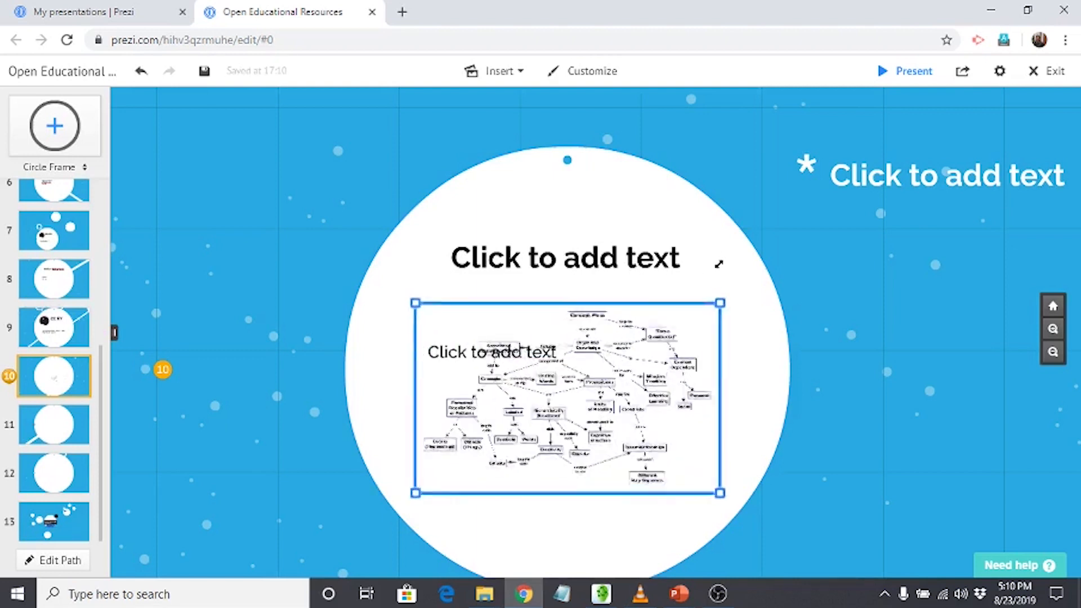
Move the body placeholder just above the concept map image and fill it with "Concept map (OER)".
{"action": "left_click", "coordinate": [485, 360]}
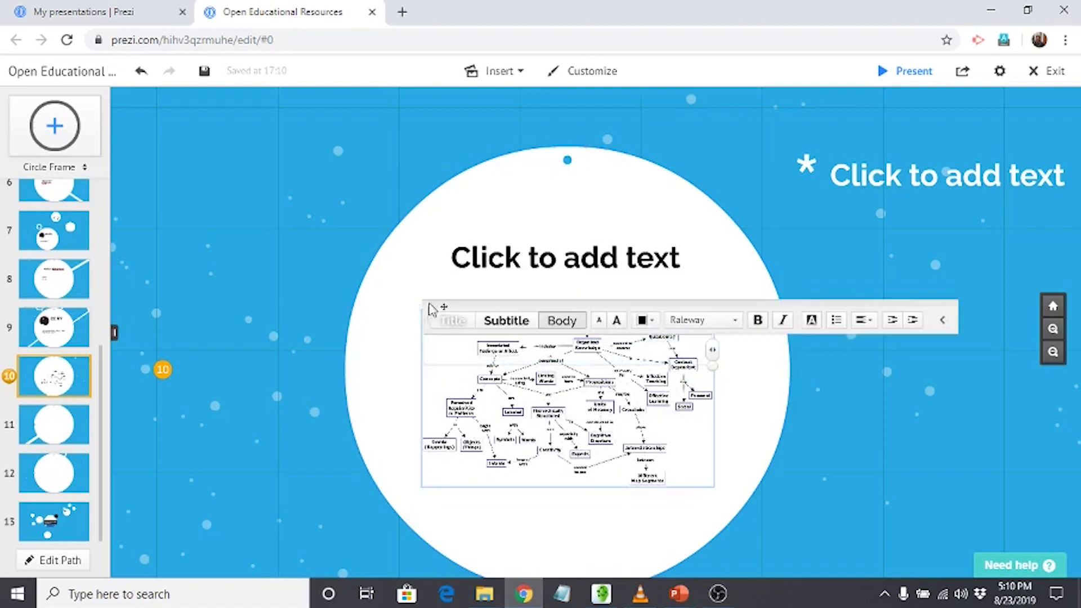
{"action": "left_click_drag", "start_coordinate": [635, 362], "coordinate": [601, 290]}
{"action": "left_click", "coordinate": [558, 289]}
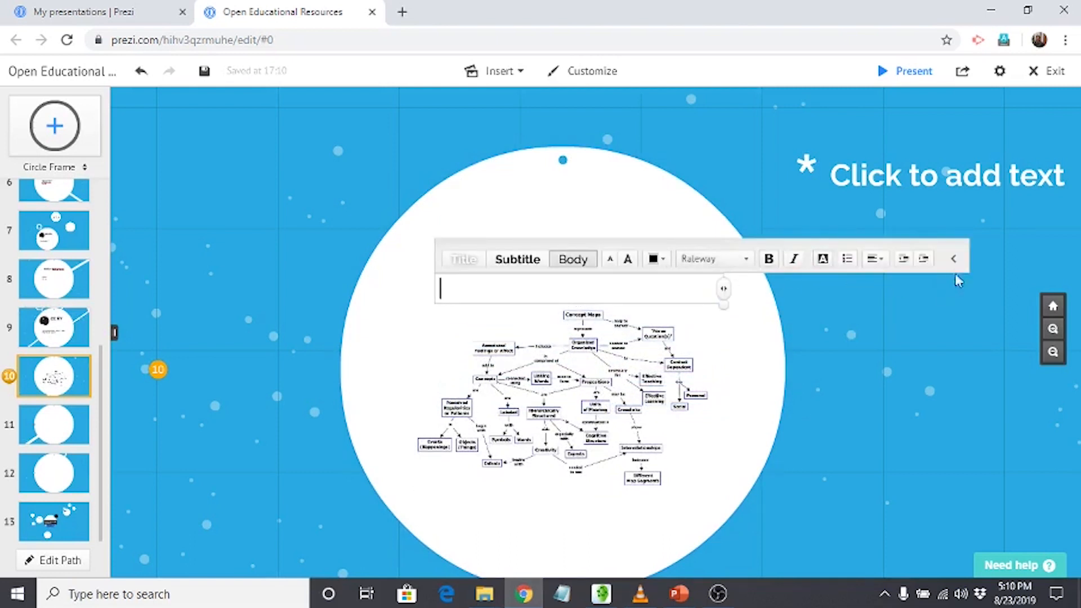
{"action": "left_click", "coordinate": [954, 259]}
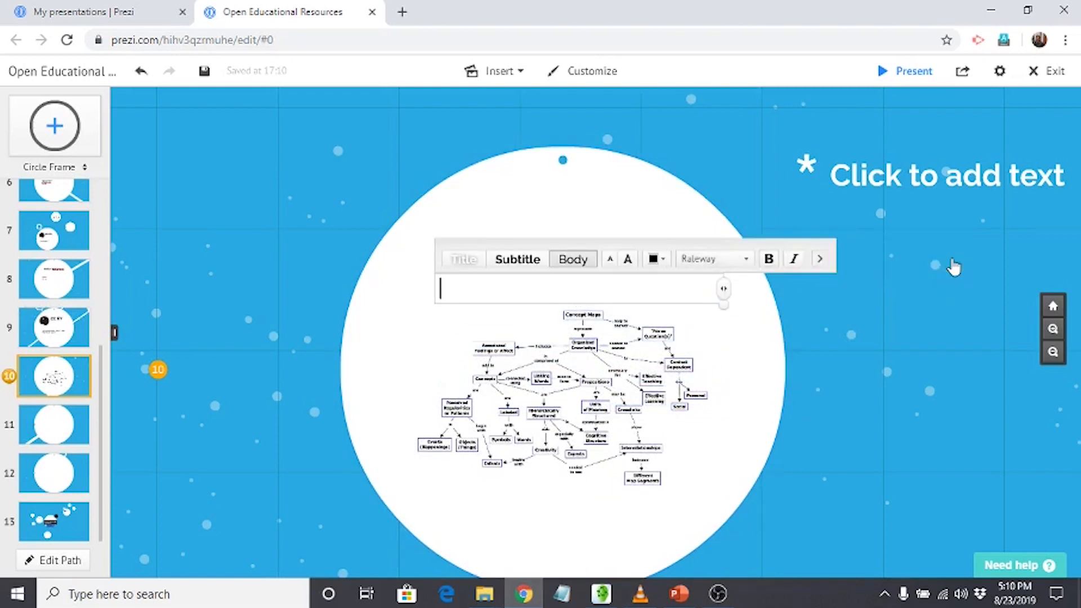
{"action": "left_click", "coordinate": [819, 259]}
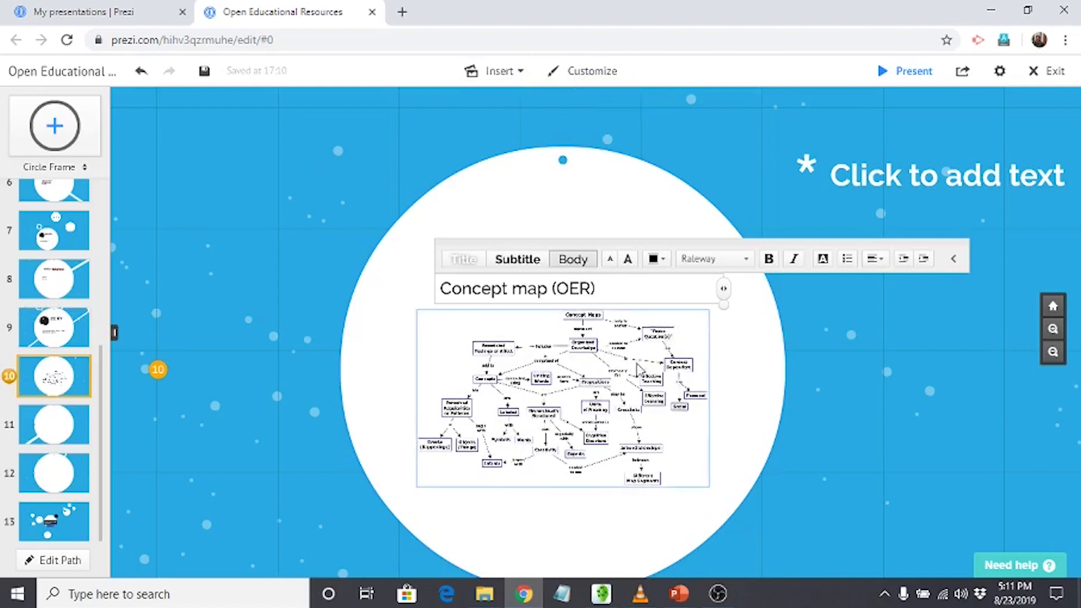
{"action": "left_click", "coordinate": [244, 298]}
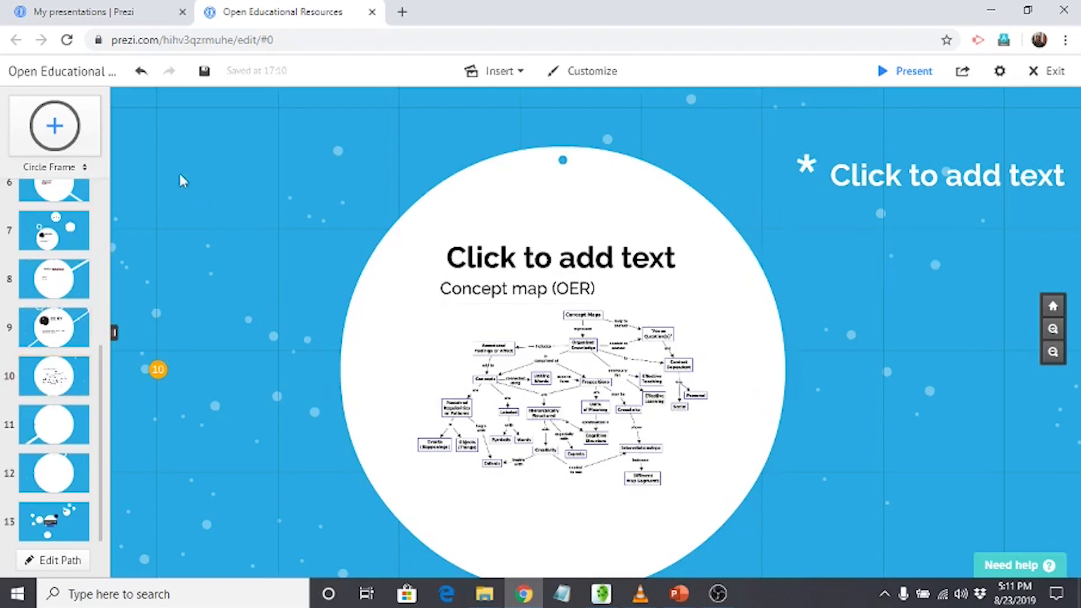
Play the presentation in full view and advance through its frames, including the CC BY and concept map circles, to the closing overview.
{"action": "left_click", "coordinate": [881, 73]}
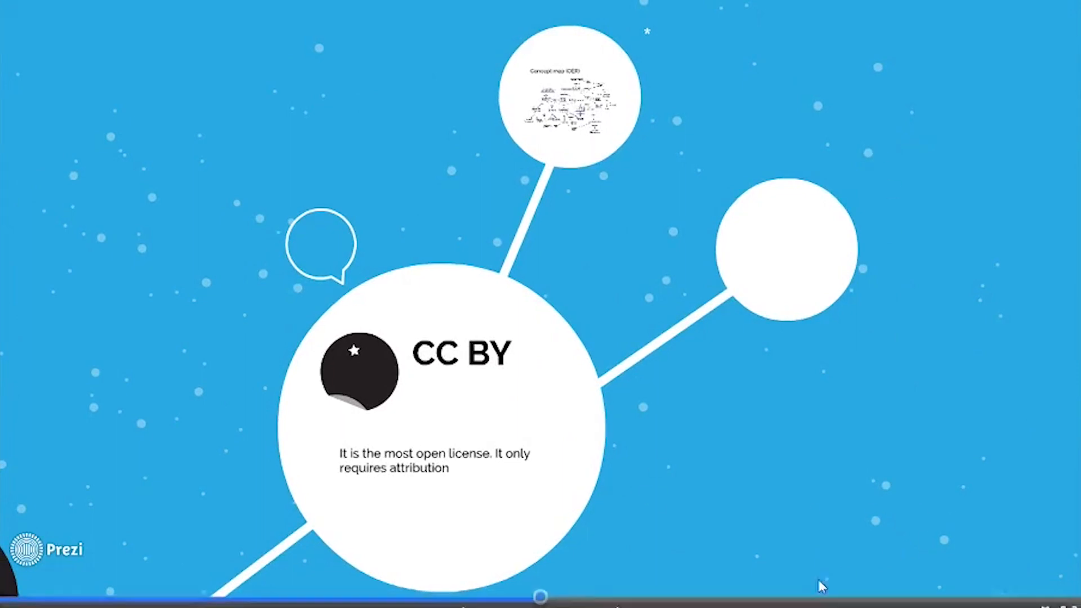
{"action": "left_click", "coordinate": [626, 598]}
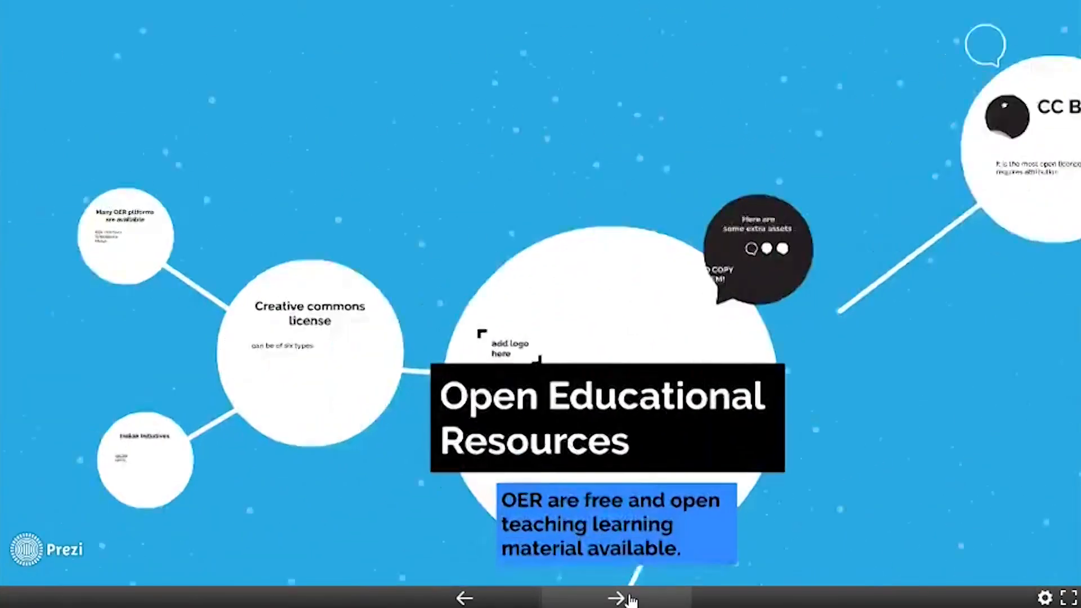
{"action": "left_click", "coordinate": [616, 599]}
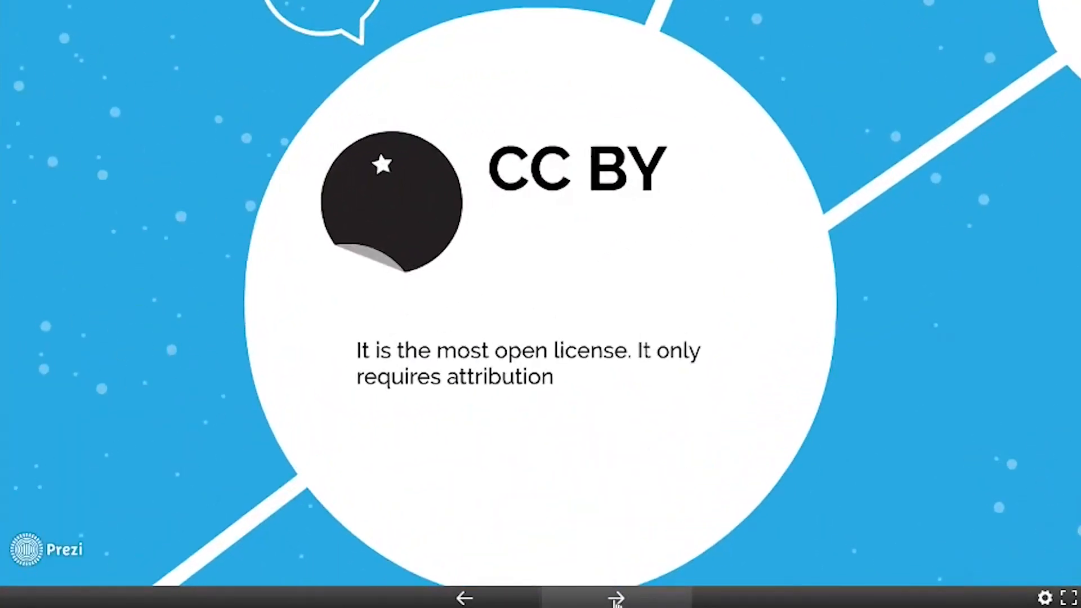
{"action": "left_click", "coordinate": [616, 599]}
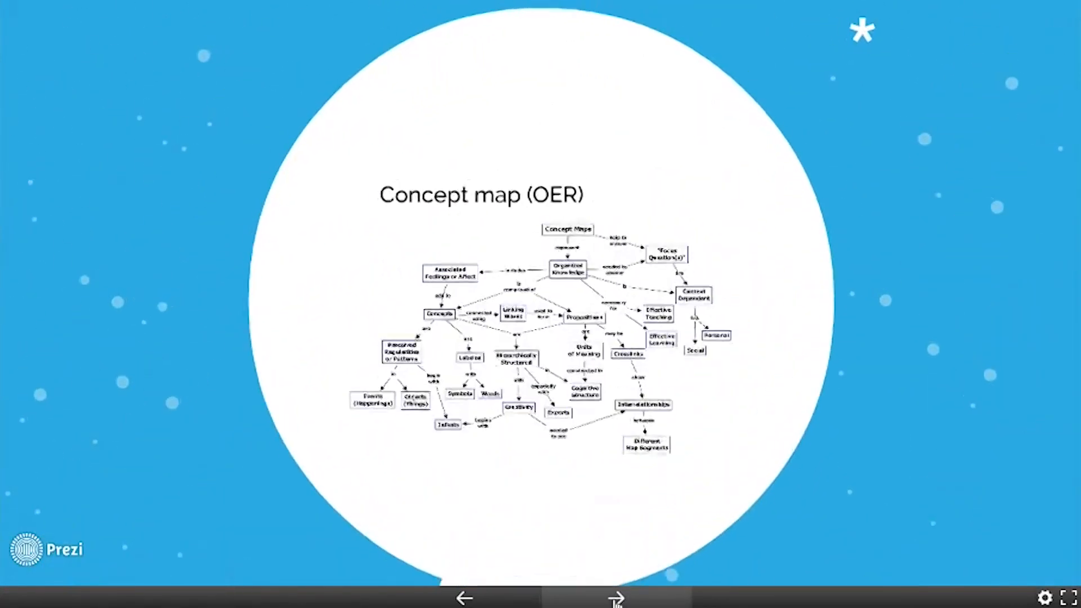
{"action": "left_click", "coordinate": [616, 598]}
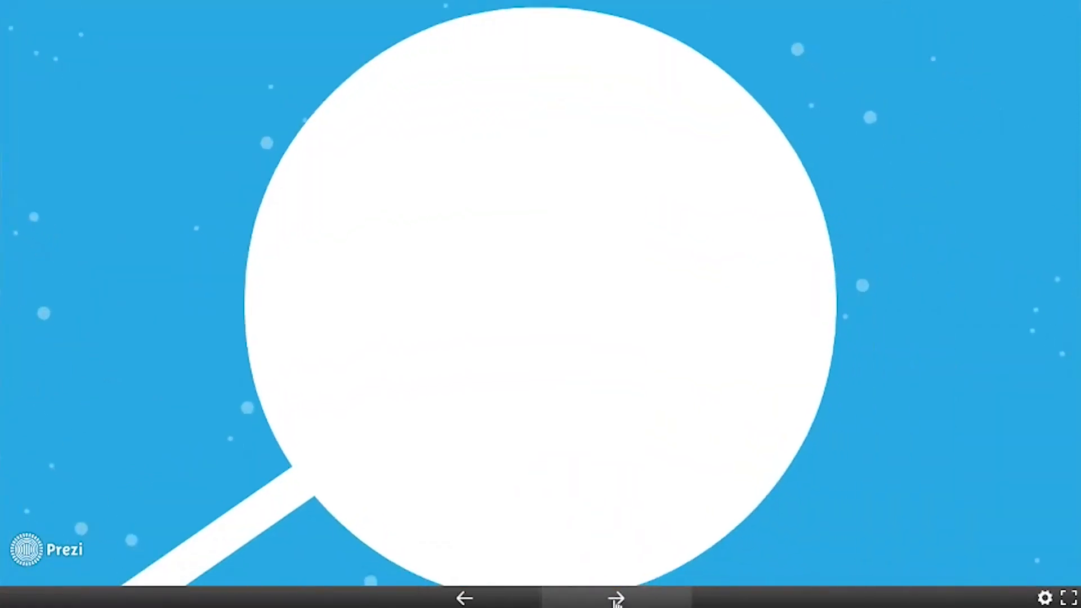
{"action": "left_click", "coordinate": [616, 598]}
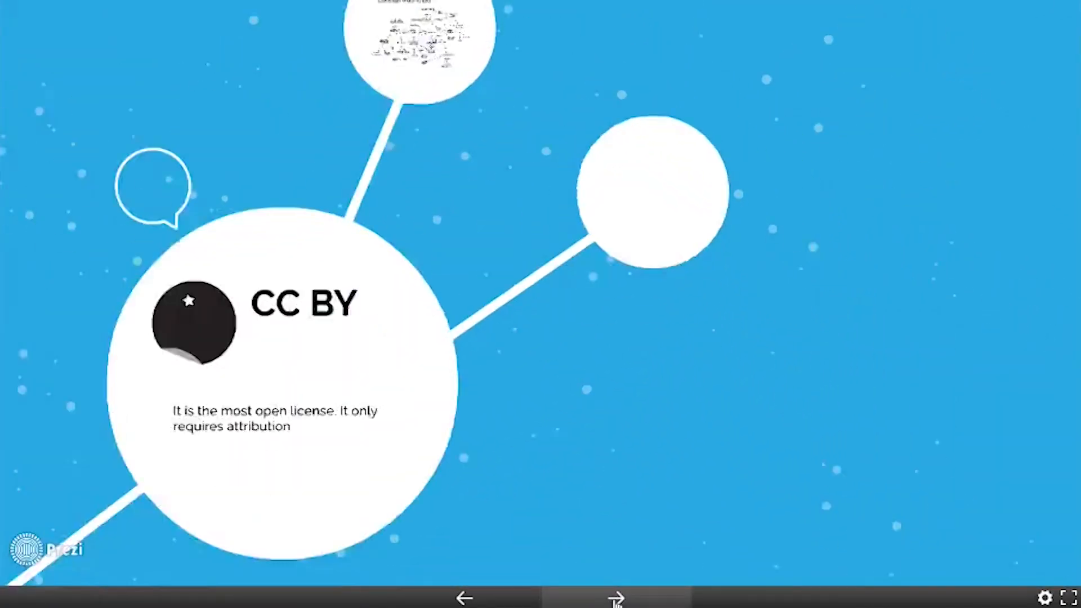
{"action": "left_click", "coordinate": [616, 599]}
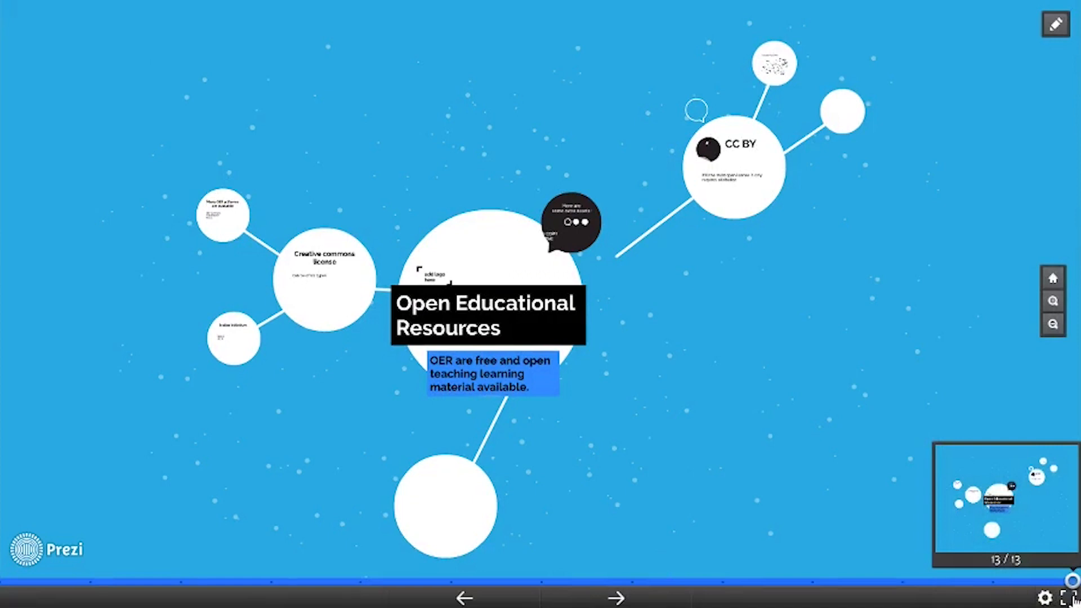
Leave presentation mode and exit the editor to the presentation's viewing page.
{"action": "left_click", "coordinate": [1054, 26]}
{"action": "left_click", "coordinate": [1053, 81]}
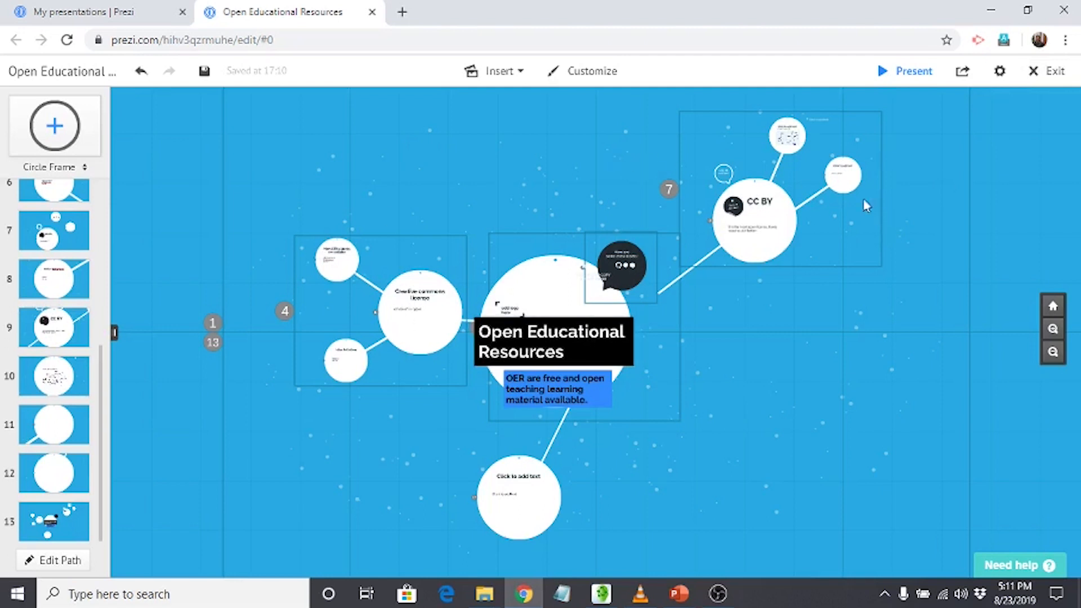
{"action": "left_click", "coordinate": [1039, 76]}
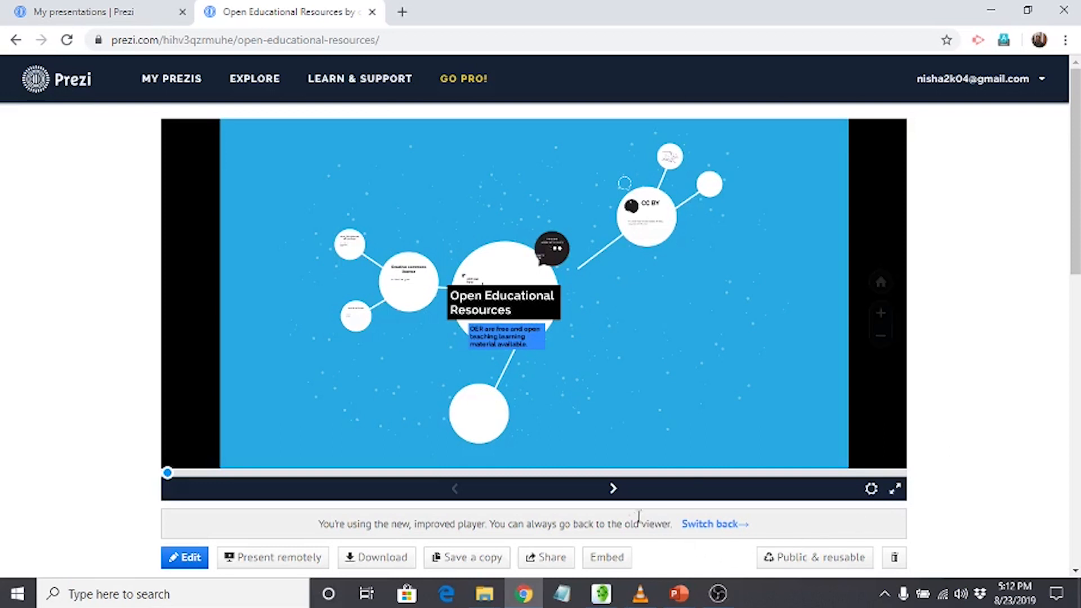
Step through the Open Educational Resources presentation in the online player from the opening overview to the concept map circle.
{"action": "left_click", "coordinate": [613, 490]}
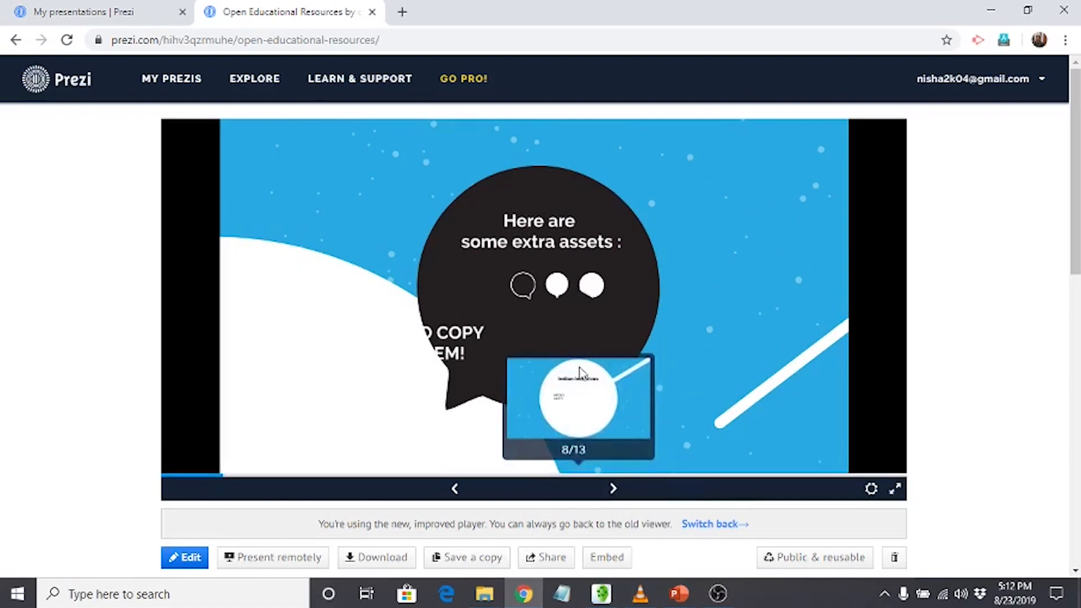
{"action": "left_click", "coordinate": [611, 497]}
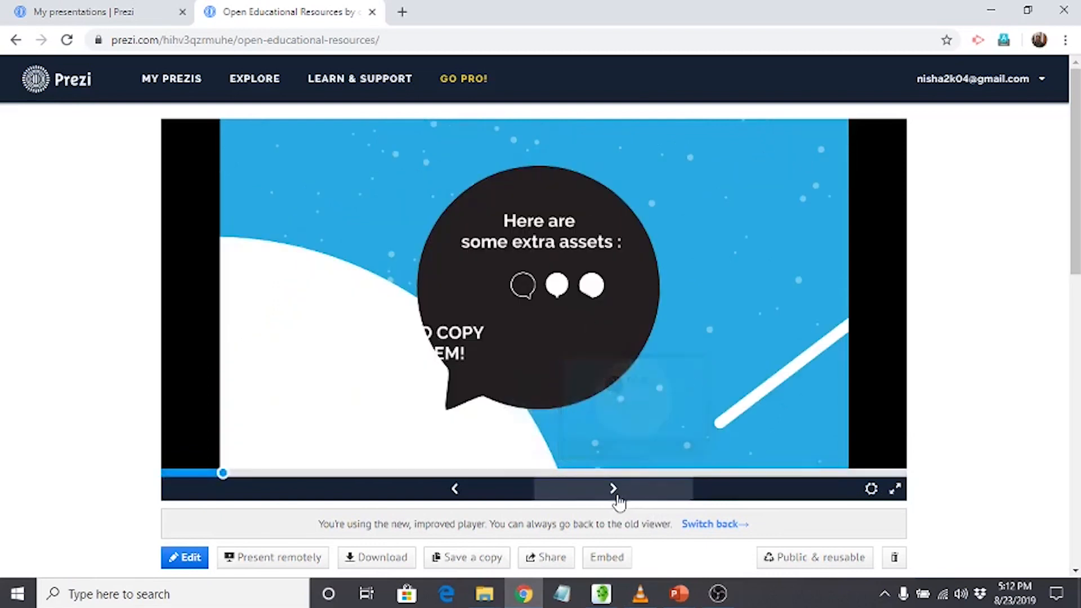
{"action": "left_click", "coordinate": [610, 496]}
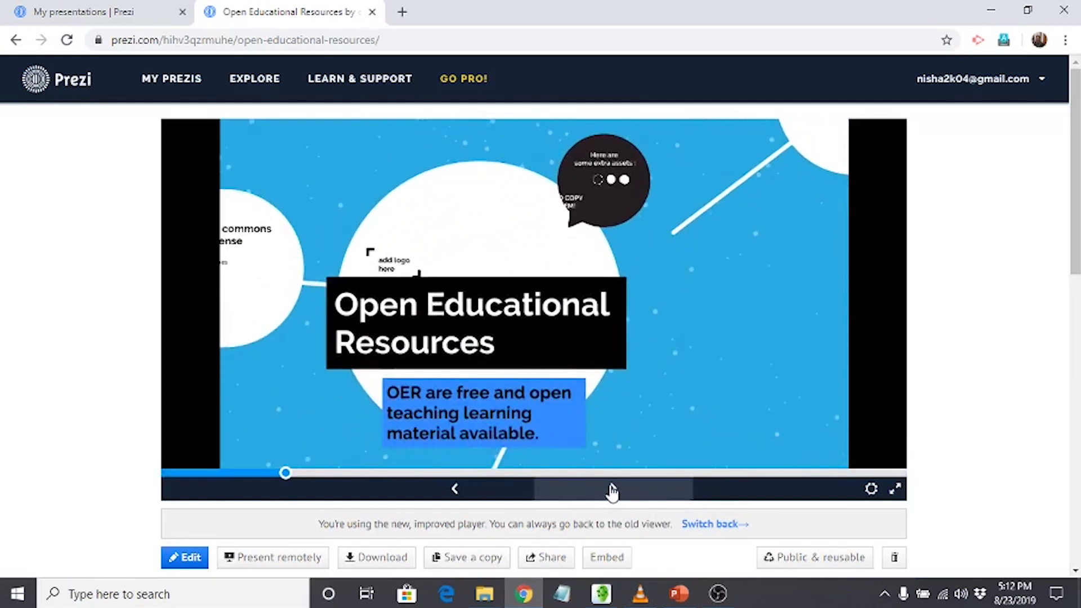
{"action": "left_click", "coordinate": [613, 495]}
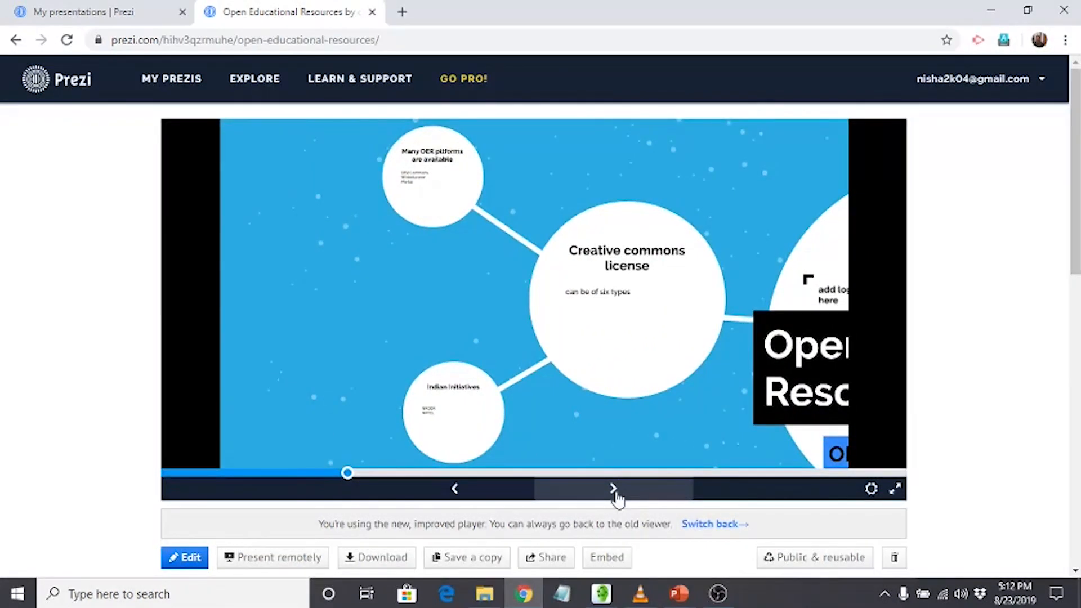
{"action": "left_click", "coordinate": [615, 494]}
{"action": "left_click", "coordinate": [615, 495]}
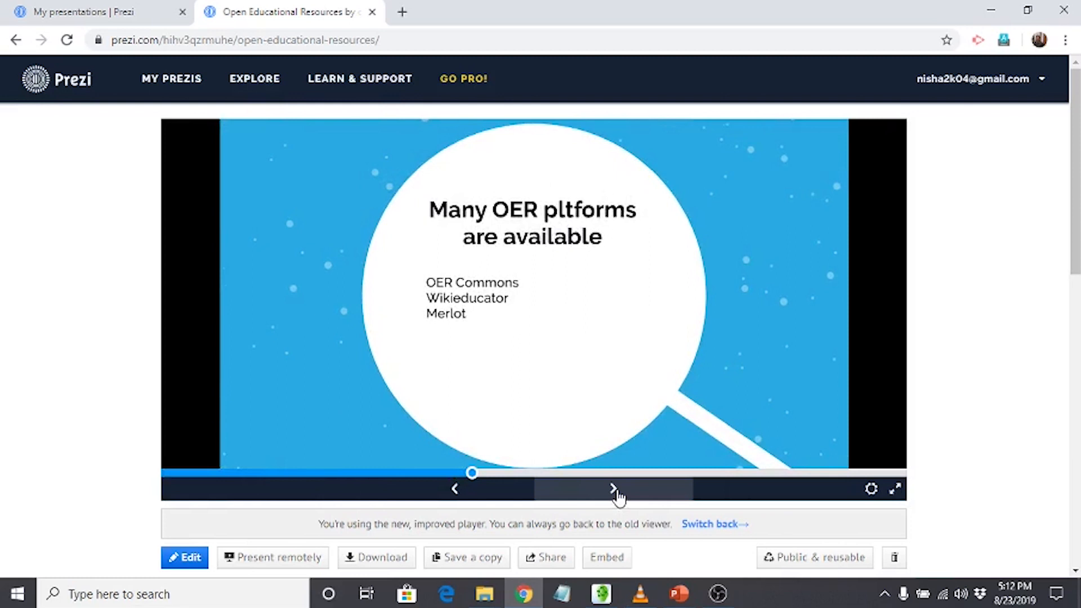
{"action": "left_click", "coordinate": [615, 494]}
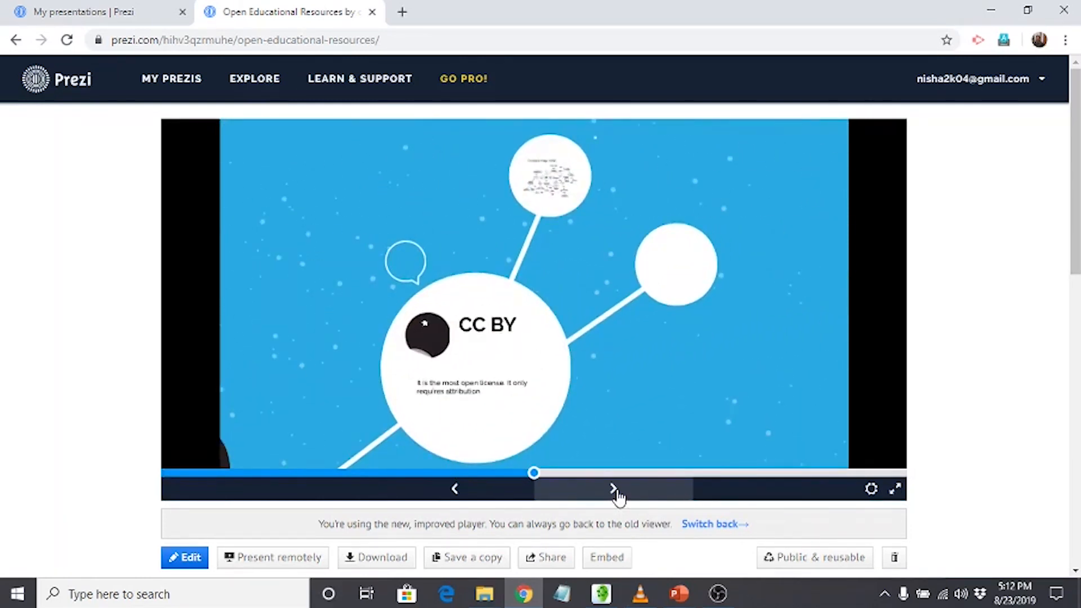
{"action": "left_click", "coordinate": [615, 494]}
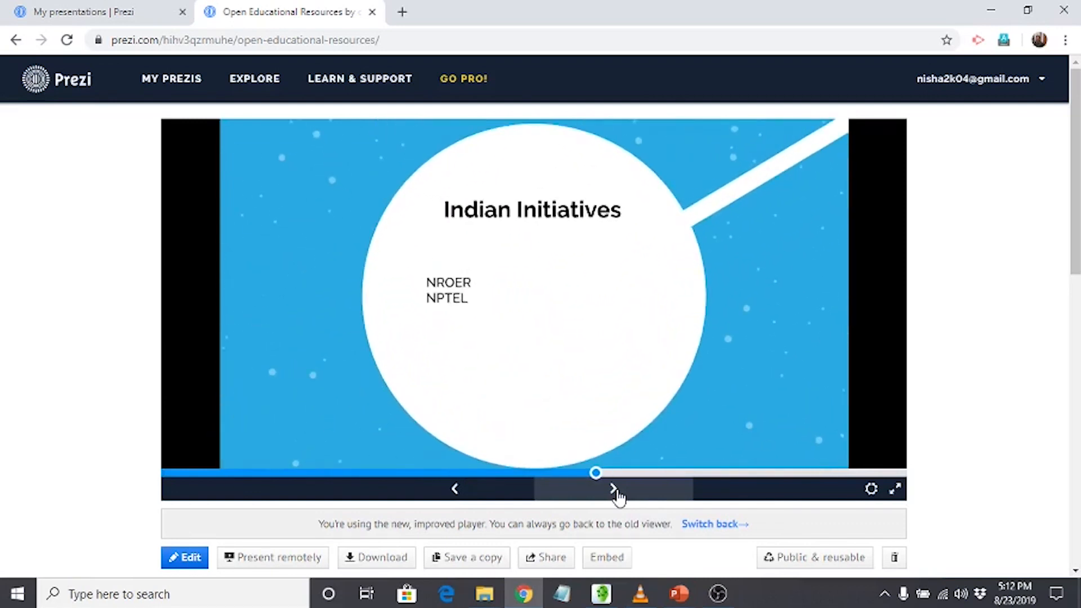
{"action": "left_click", "coordinate": [615, 494]}
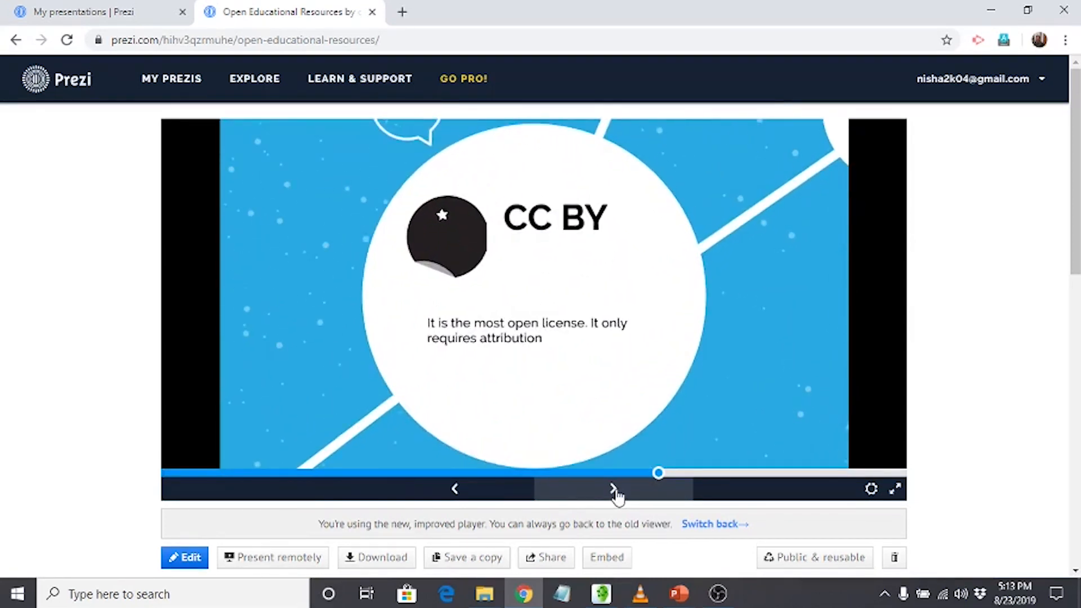
{"action": "left_click", "coordinate": [616, 494]}
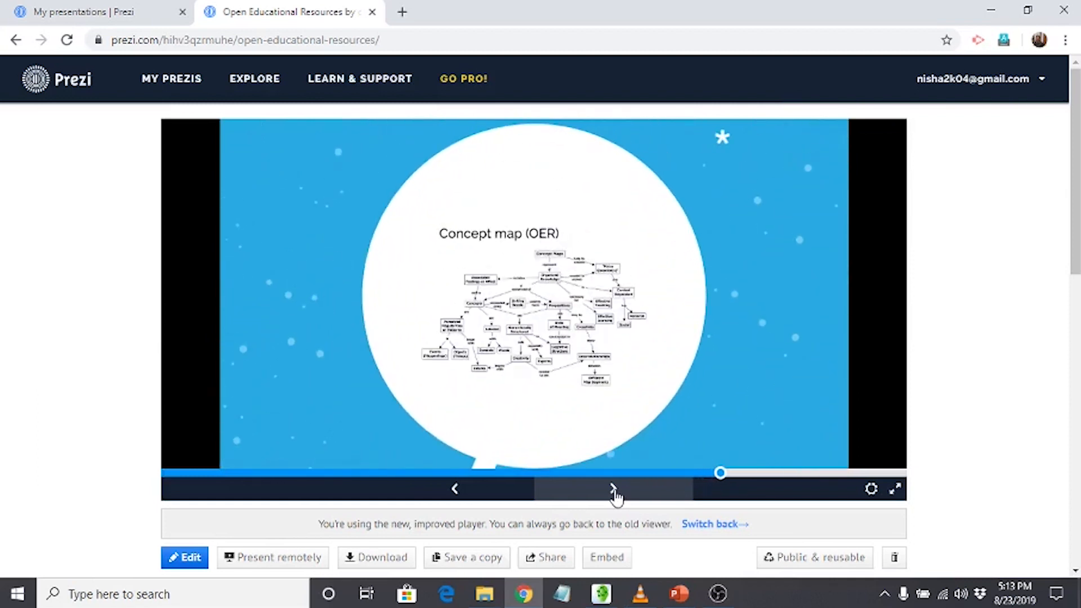